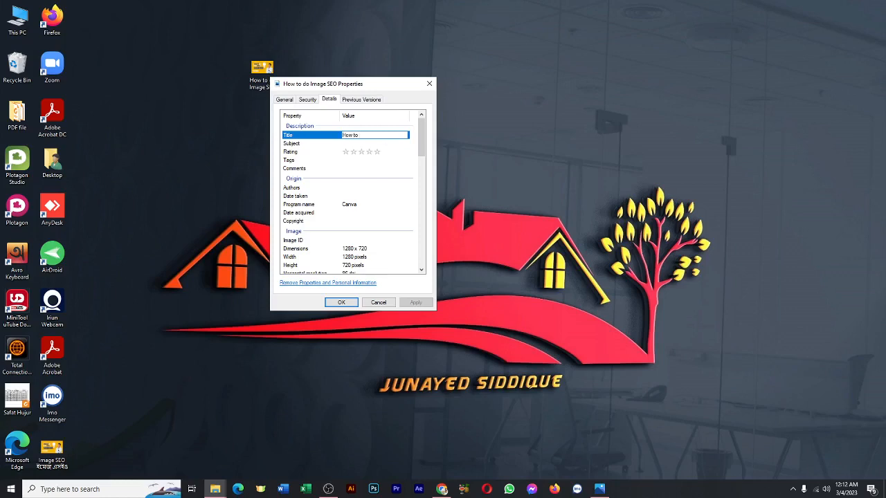
# Complete the image file's title as "How to do image SEO".
pyautogui.write('ima')
pyautogui.write('im')
pyautogui.write('ge SEO')
pyautogui.click(403, 143)
pyautogui.click(403, 137)
pyautogui.click(418, 141)
pyautogui.click(397, 136)
# Enter "Image SEO" as the image file's subject.
pyautogui.click(353, 144)
pyautogui.click(353, 145)
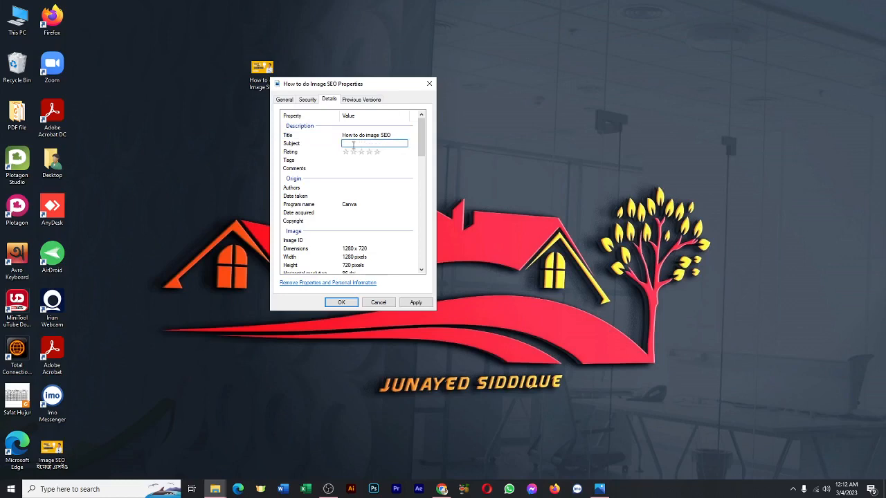
pyautogui.write('IMa')
pyautogui.press('BackSpace')
pyautogui.press('BackSpace')
pyautogui.press('BackSpace')
pyautogui.press('BackSpace')
pyautogui.write('Image SE')
pyautogui.press('Return')
# Give the image file a five-star rating.
pyautogui.click(412, 147)
pyautogui.click(394, 152)
pyautogui.click(378, 152)
# Start editing the image's tags, switch to Chrome and copy "Keyword" from the "Tags for YouTube" Google Docs document.
pyautogui.click(349, 161)
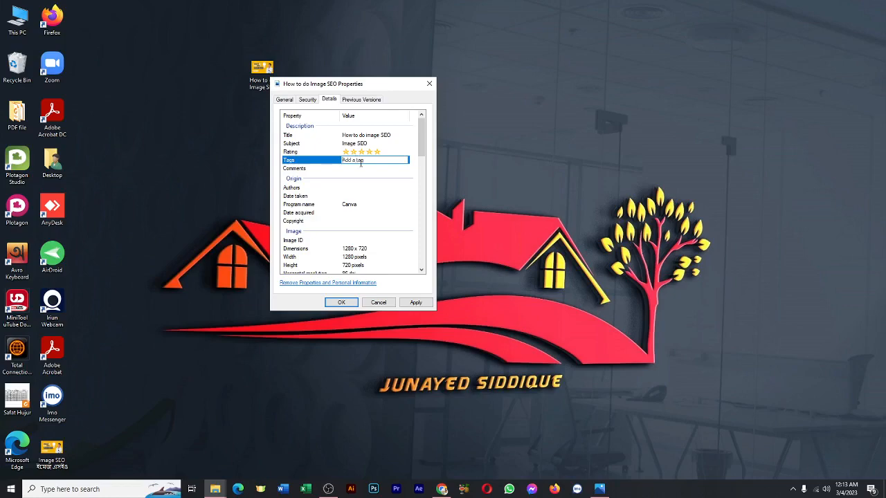
pyautogui.click(447, 490)
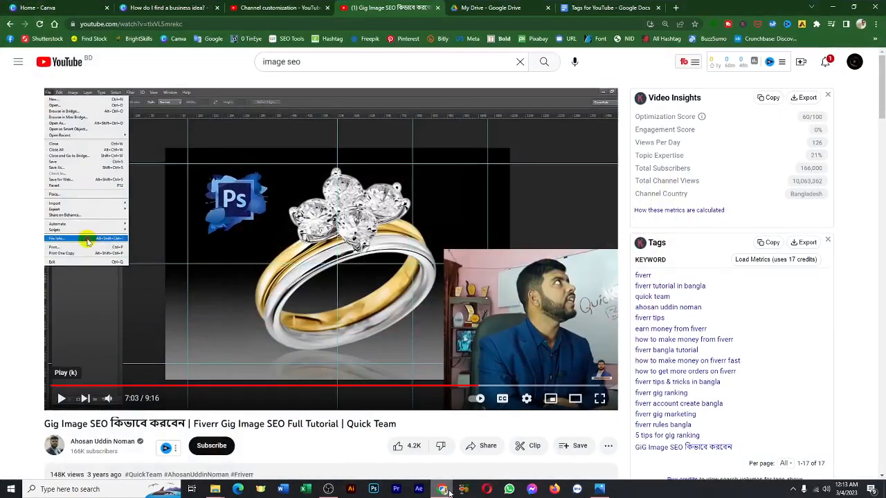
pyautogui.click(526, 7)
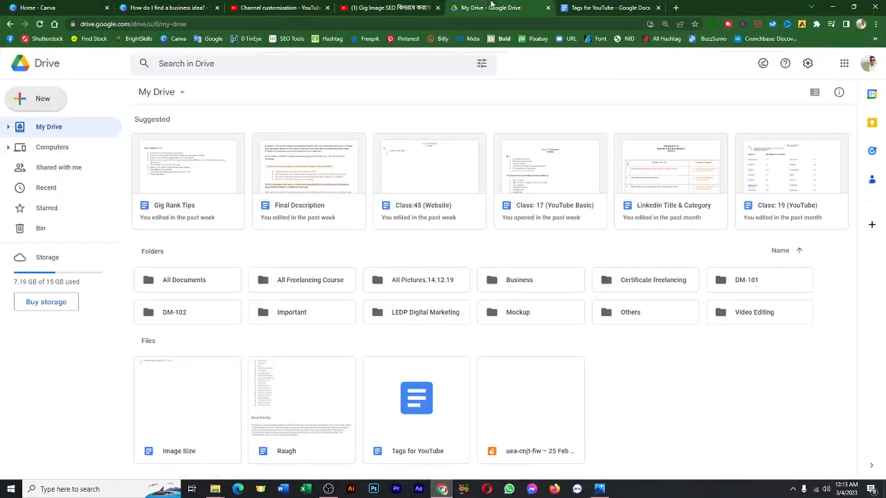
pyautogui.click(584, 6)
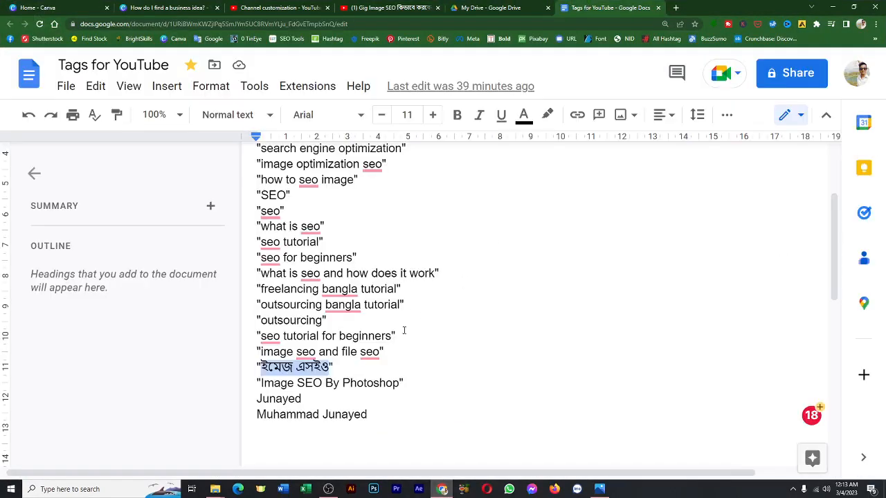
pyautogui.scroll(3, 410, 173)
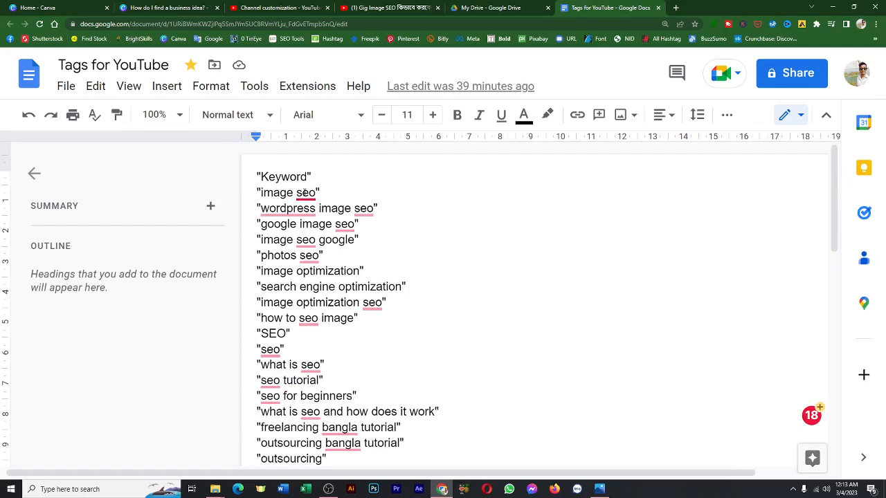
pyautogui.moveTo(305, 191)
pyautogui.click(261, 177)
pyautogui.moveTo(262, 177); pyautogui.dragTo(308, 178)
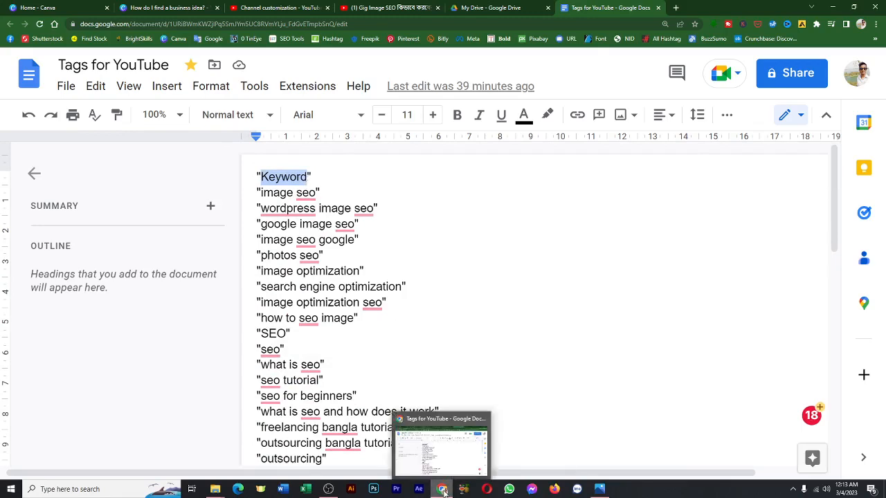
# Return to the image's file properties and add "Keyword" as the first tag, ending it with a semicolon.
pyautogui.click(600, 489)
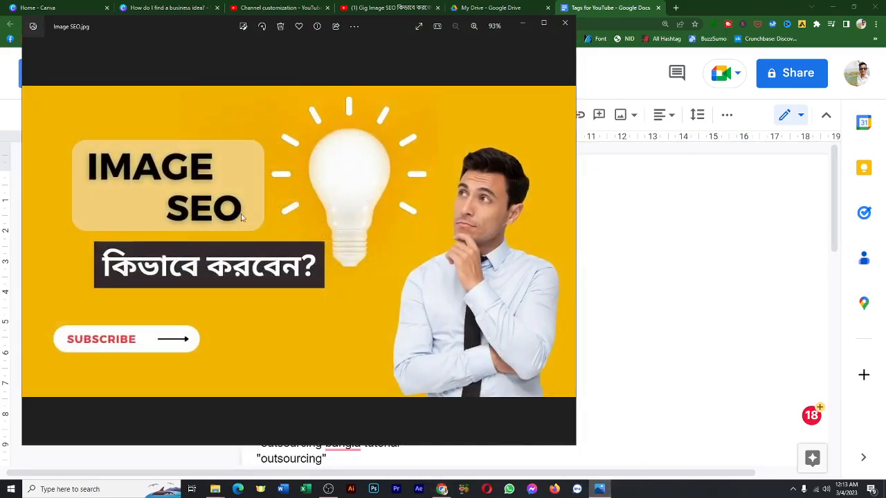
pyautogui.click(526, 26)
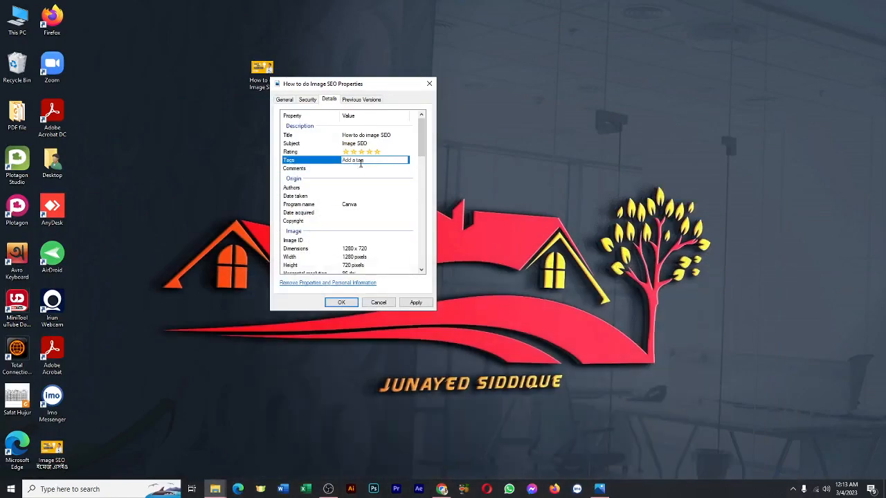
pyautogui.write('Keyword')
pyautogui.write(';')
# Copy "image seo" from the Google Docs keyword list in Chrome and add it to the image's tags, ending with a semicolon.
pyautogui.click(440, 491)
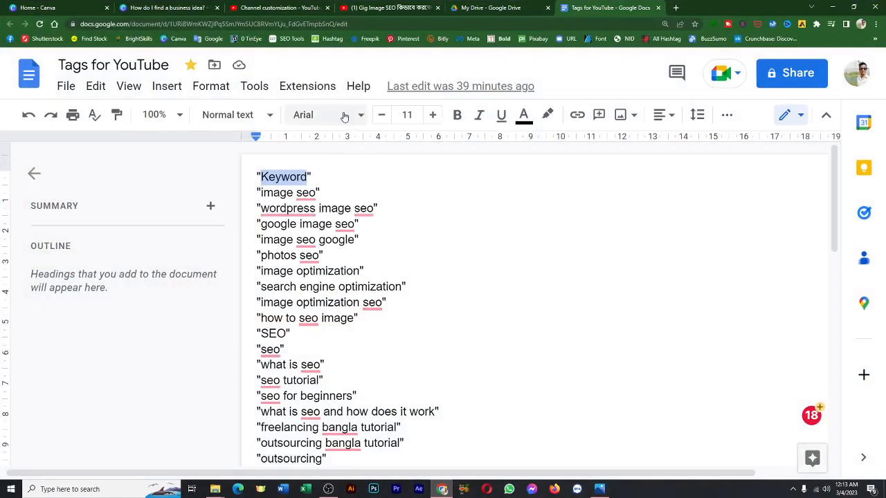
pyautogui.moveTo(260, 193); pyautogui.dragTo(316, 193)
pyautogui.hotkey('ctrl', 'c')
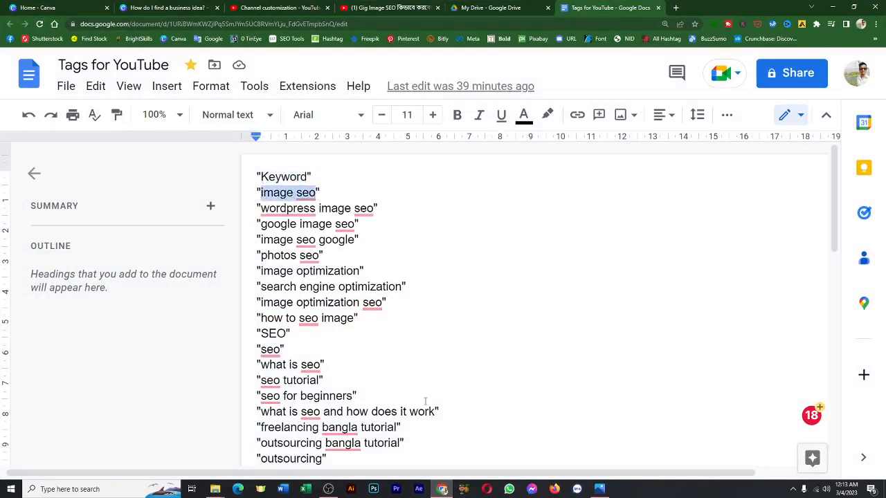
pyautogui.click(441, 489)
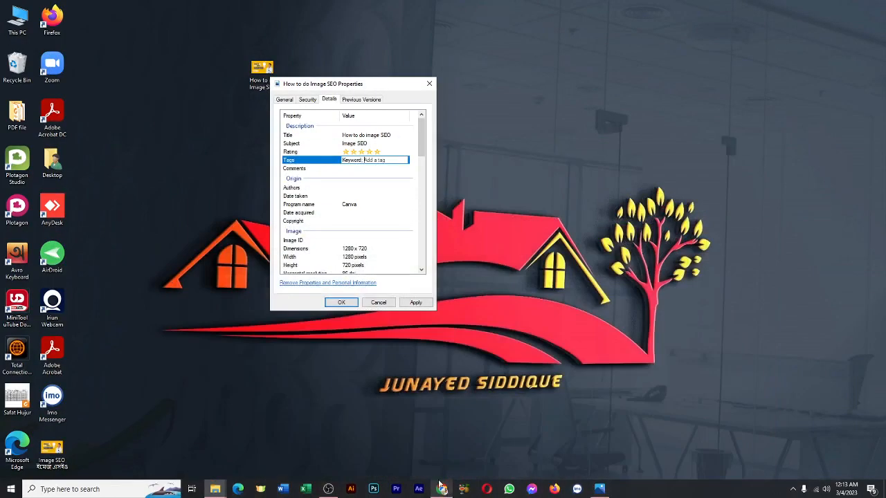
pyautogui.hotkey('ctrl', 'v')
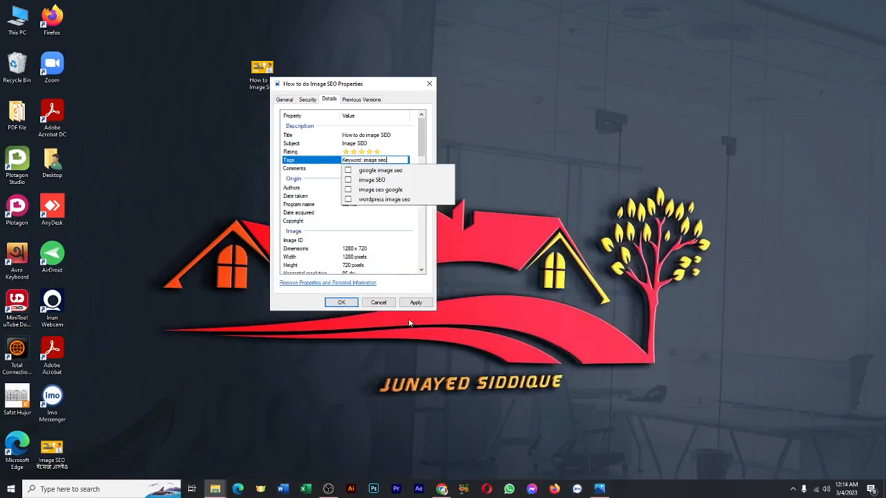
pyautogui.write(';')
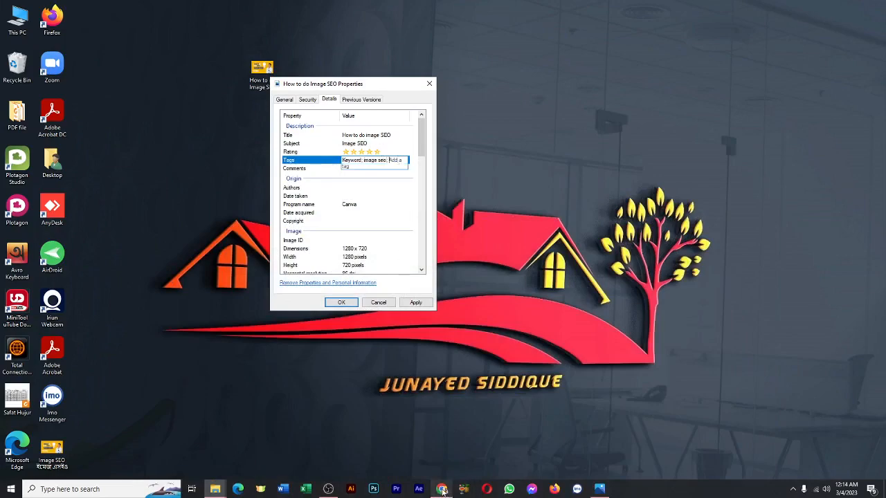
# Copy "wordpress image seo" from the keyword list in Chrome and add it as the image's next tag.
pyautogui.click(441, 489)
pyautogui.click(443, 490)
pyautogui.click(443, 490)
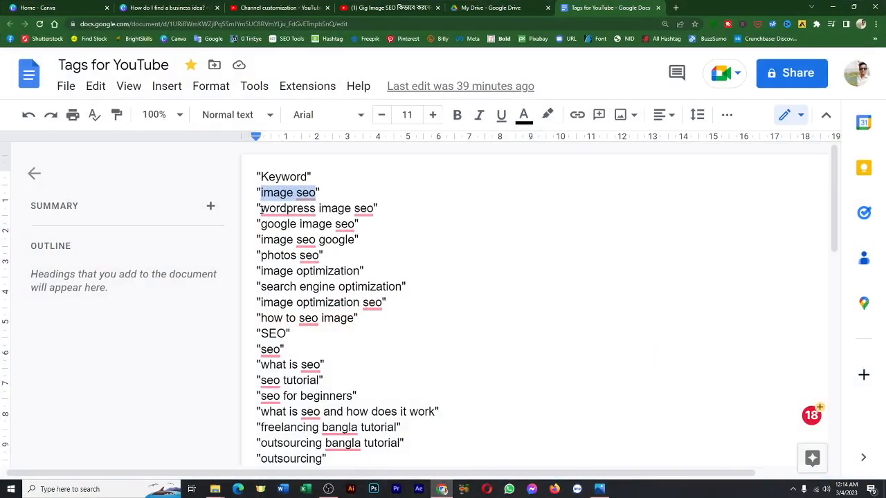
pyautogui.moveTo(261, 208); pyautogui.dragTo(374, 211)
pyautogui.hotkey('ctrl', 'c')
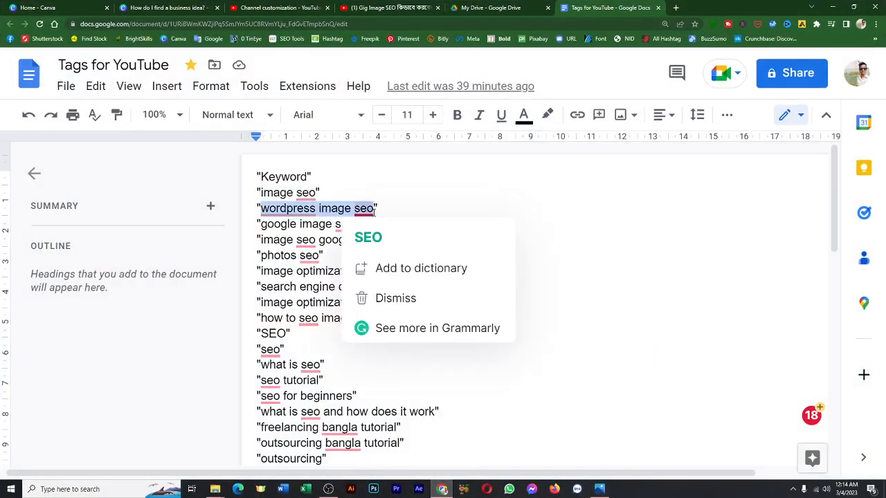
pyautogui.click(443, 490)
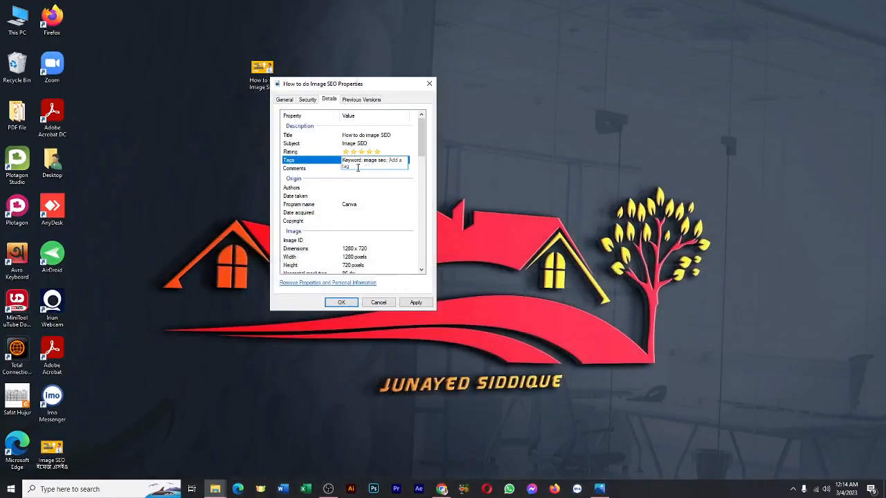
pyautogui.hotkey('ctrl', 'v')
pyautogui.press('Return')
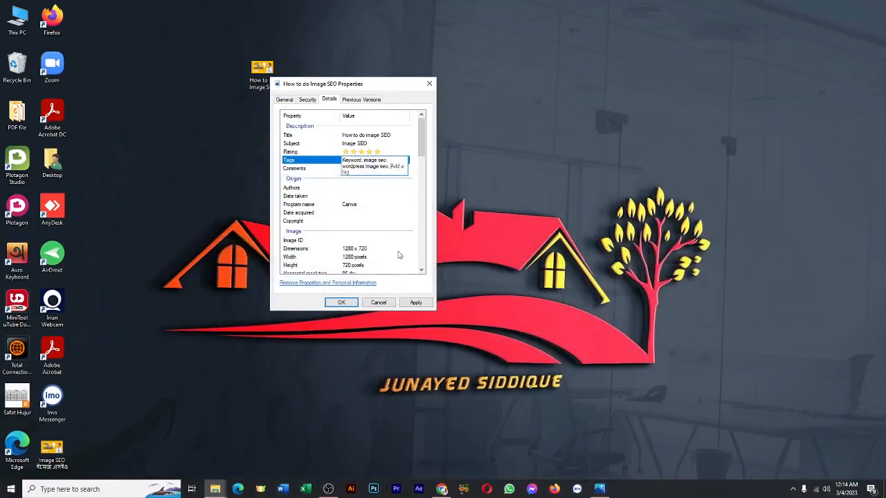
# Copy "google image seo" from the keyword list in Chrome and add it to the image's tags with a semicolon.
pyautogui.click(442, 489)
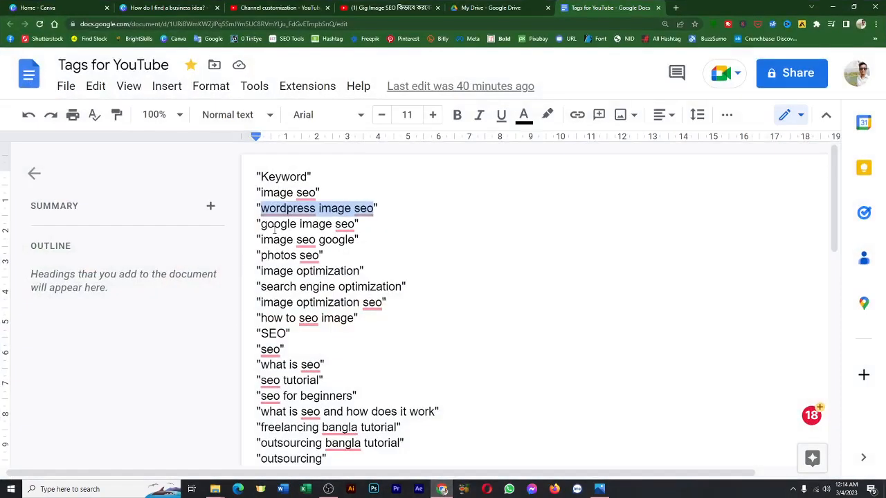
pyautogui.moveTo(261, 224); pyautogui.dragTo(354, 225)
pyautogui.hotkey('ctrl', 'c')
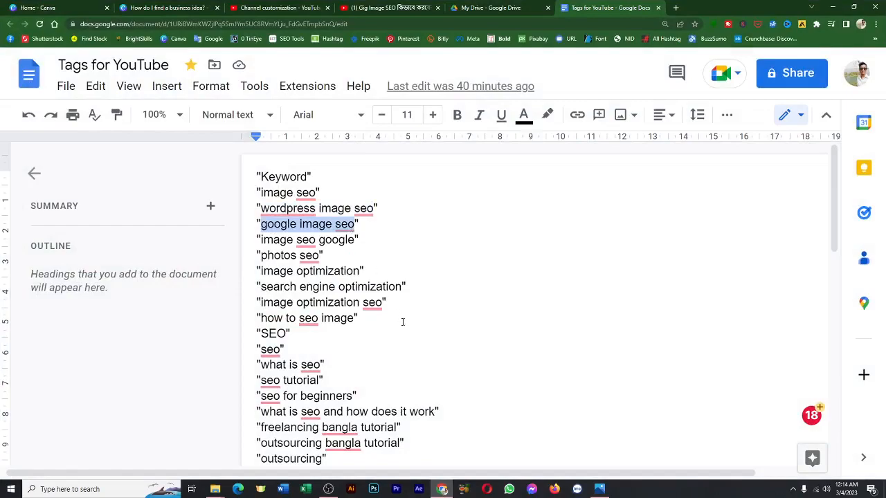
pyautogui.click(441, 489)
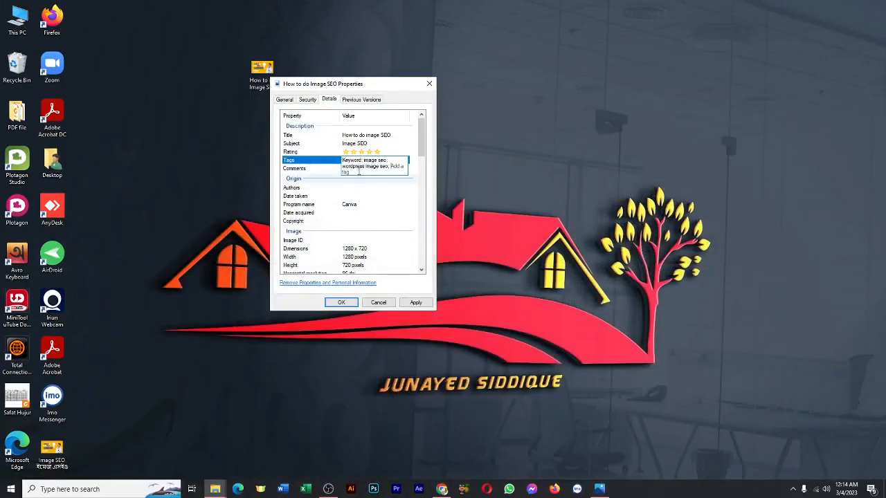
pyautogui.hotkey('ctrl', 'v')
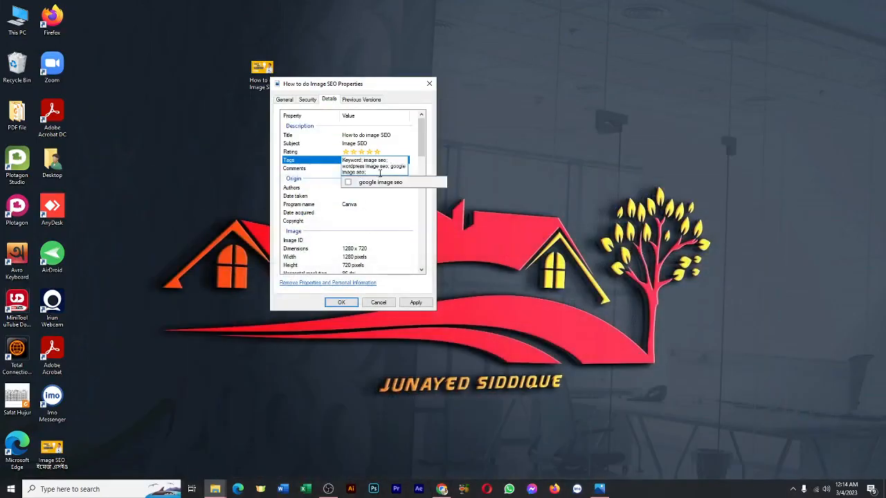
# Copy "image seo google" from the keyword list in Chrome and add it to the image's tags with a closing semicolon.
pyautogui.click(441, 489)
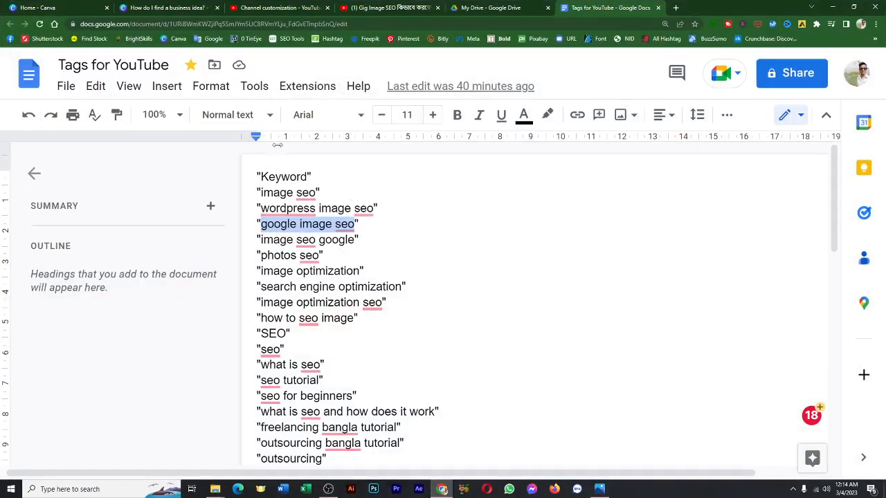
pyautogui.moveTo(262, 239); pyautogui.dragTo(356, 239)
pyautogui.hotkey('ctrl', 'c')
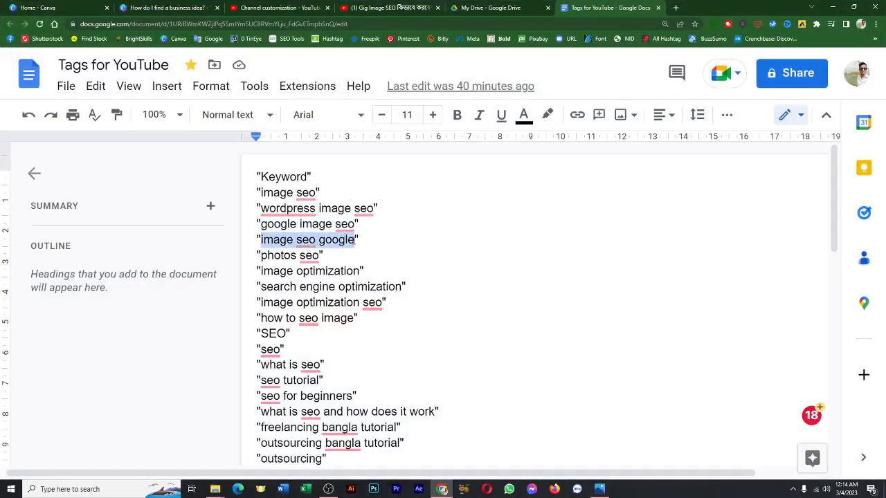
pyautogui.click(441, 489)
pyautogui.hotkey('ctrl', 'v')
pyautogui.click(406, 172)
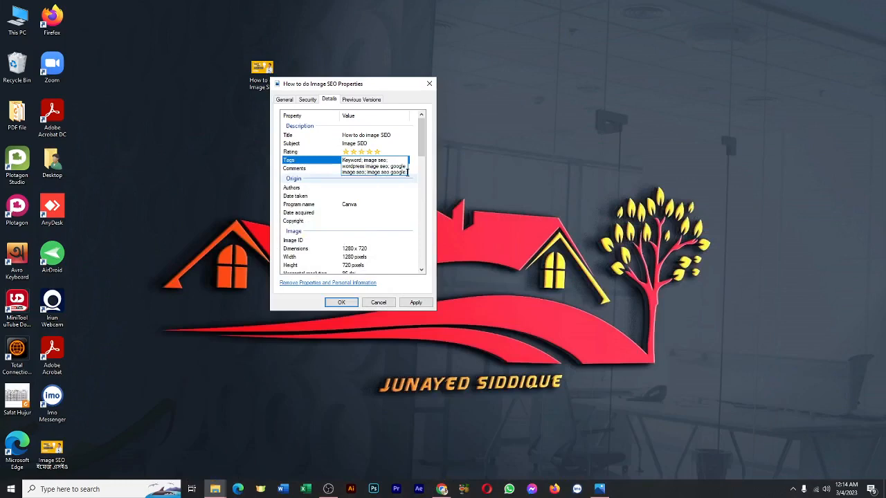
pyautogui.click(403, 168)
pyautogui.click(406, 171)
pyautogui.click(406, 171)
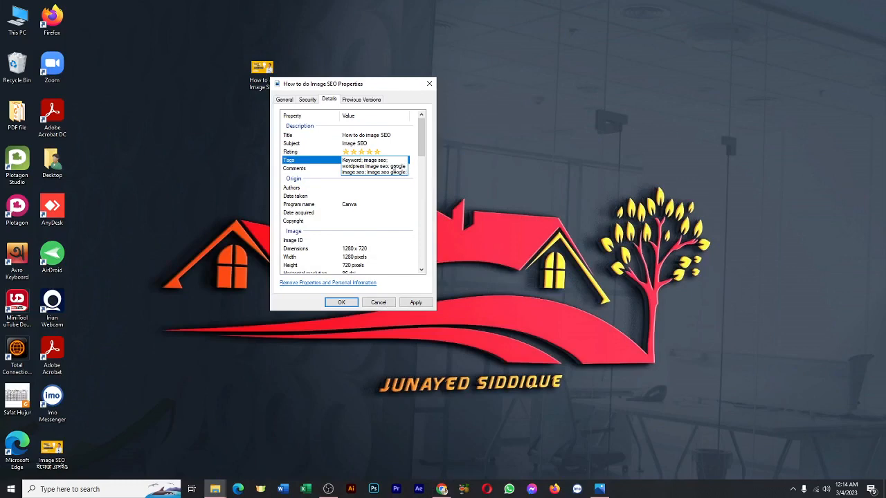
pyautogui.click(392, 167)
pyautogui.moveTo(420, 155)
pyautogui.mouseDown()
pyautogui.moveTo(421, 162)
pyautogui.moveTo(419, 153)
pyautogui.mouseUp()
pyautogui.click(389, 158)
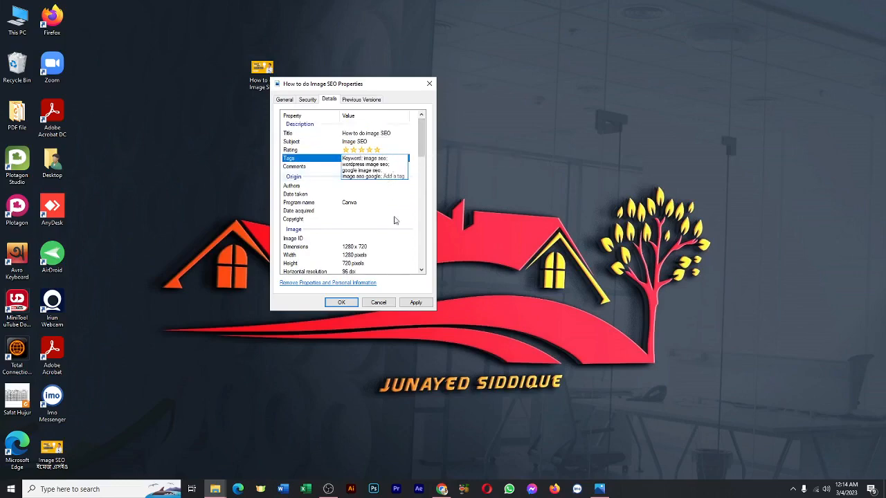
# Copy "photos seo" from the keyword list in Chrome and add it after the existing image tags.
pyautogui.click(441, 489)
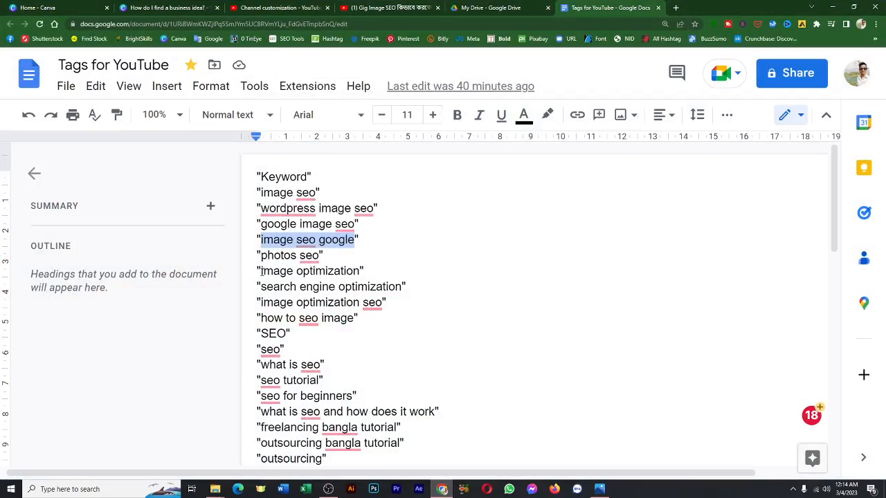
pyautogui.moveTo(261, 254); pyautogui.dragTo(318, 256)
pyautogui.hotkey('ctrl', 'c')
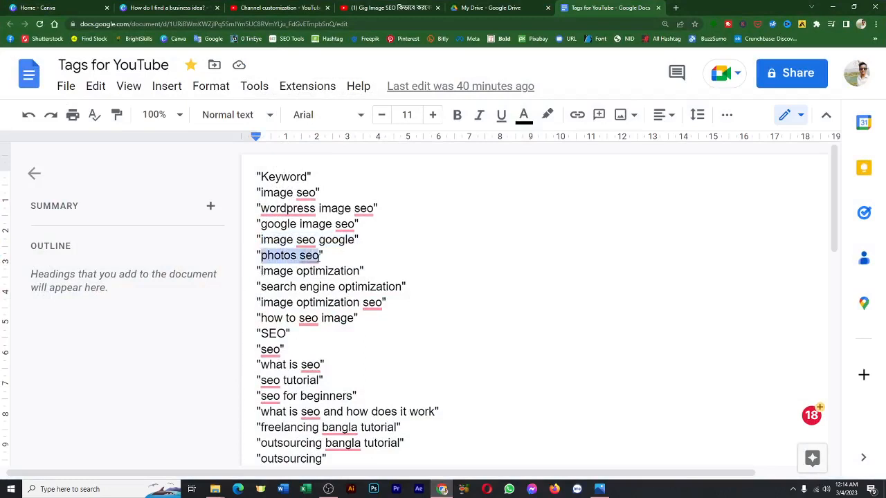
pyautogui.click(442, 489)
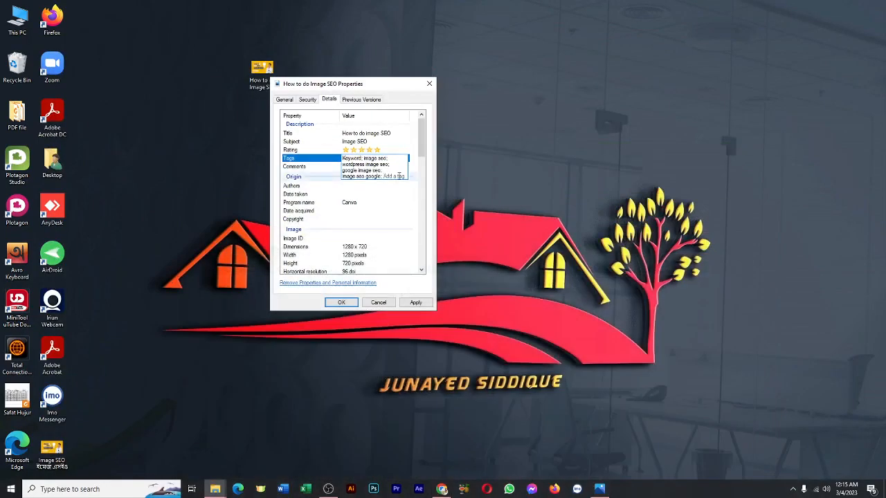
pyautogui.click(399, 177)
pyautogui.hotkey('ctrl', 'v')
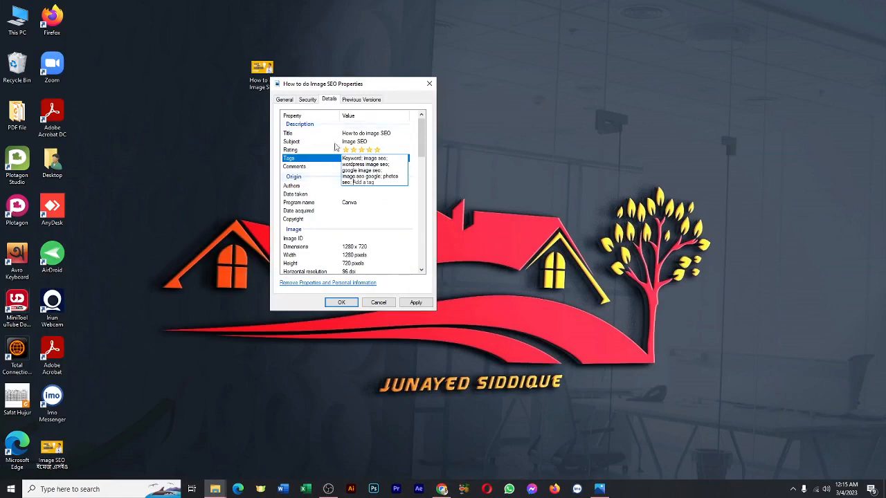
# Copy "how to seo image" from the keyword list in Chrome and add it as the image's next tag.
pyautogui.click(441, 489)
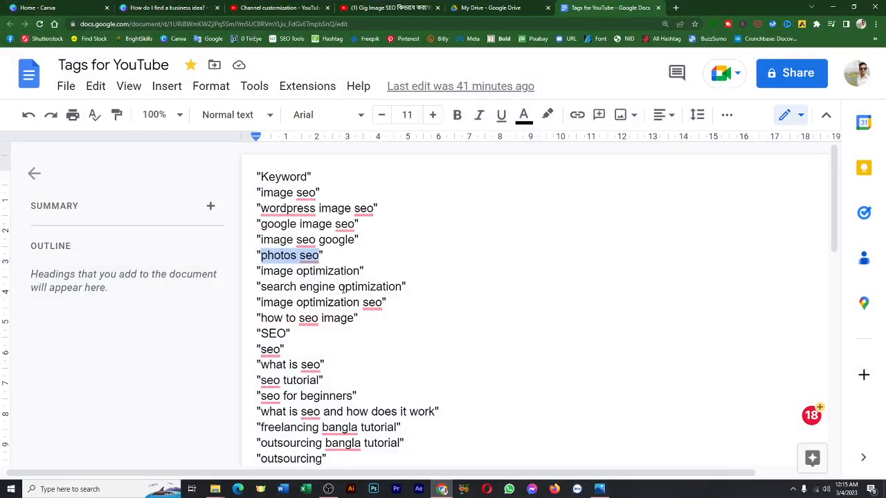
pyautogui.scroll(-1, 324, 311)
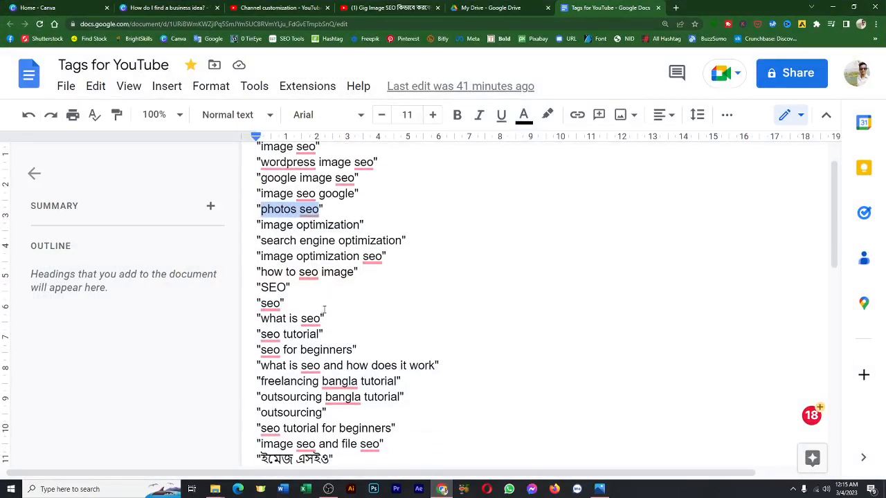
pyautogui.moveTo(261, 272); pyautogui.dragTo(355, 273)
pyautogui.hotkey('ctrl', 'c')
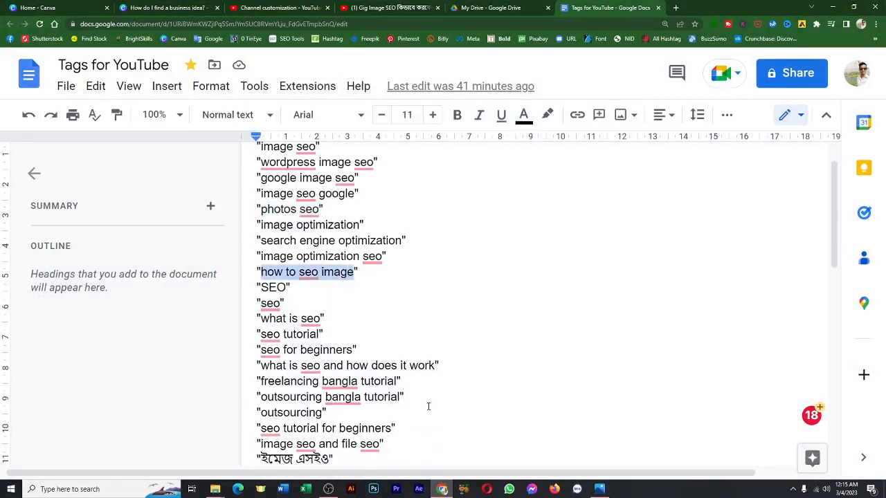
pyautogui.click(440, 488)
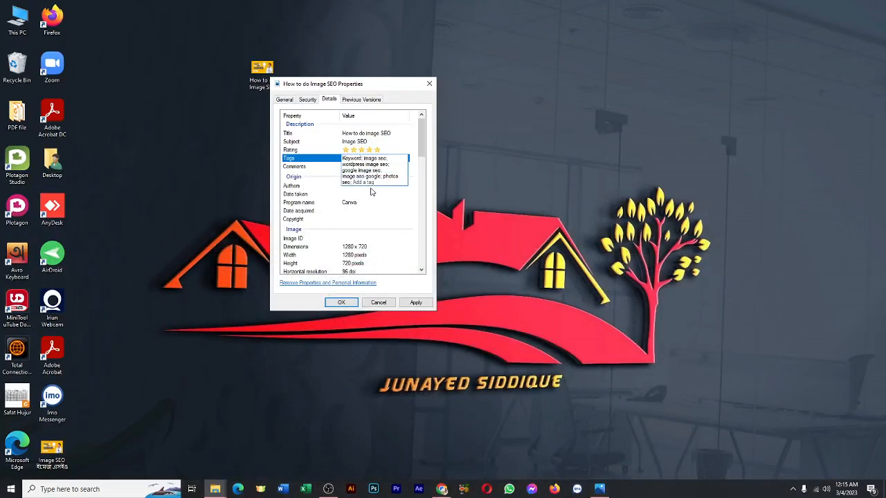
pyautogui.hotkey('ctrl', 'v')
# Copy the uppercase "SEO" from the keyword list in Chrome and add it to the image's tags.
pyautogui.click(440, 489)
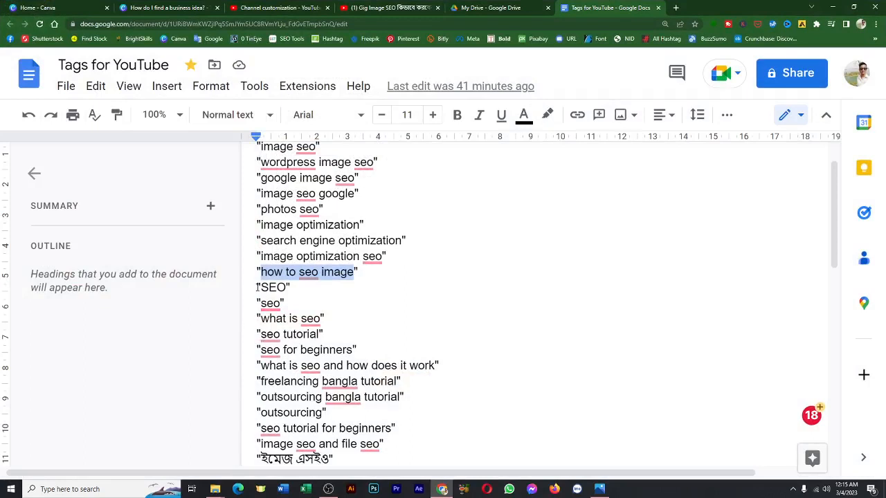
pyautogui.moveTo(262, 286); pyautogui.dragTo(288, 286)
pyautogui.hotkey('ctrl', 'c')
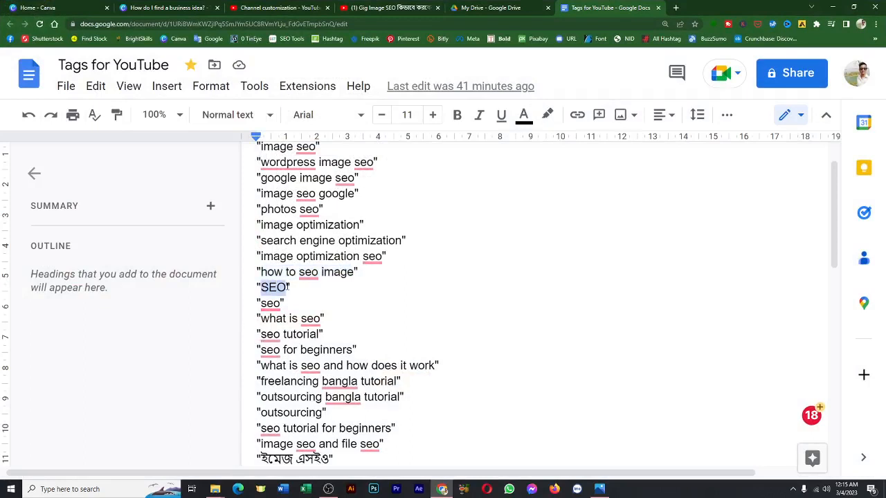
pyautogui.click(444, 490)
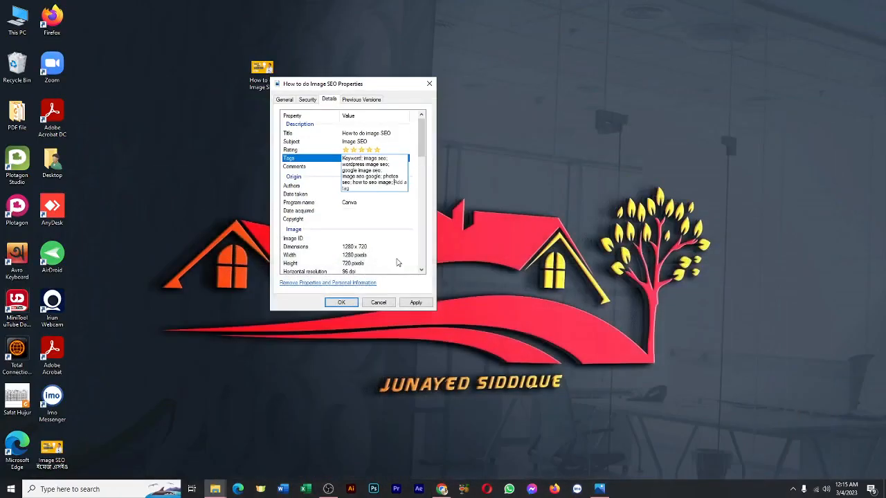
pyautogui.hotkey('ctrl', 'v')
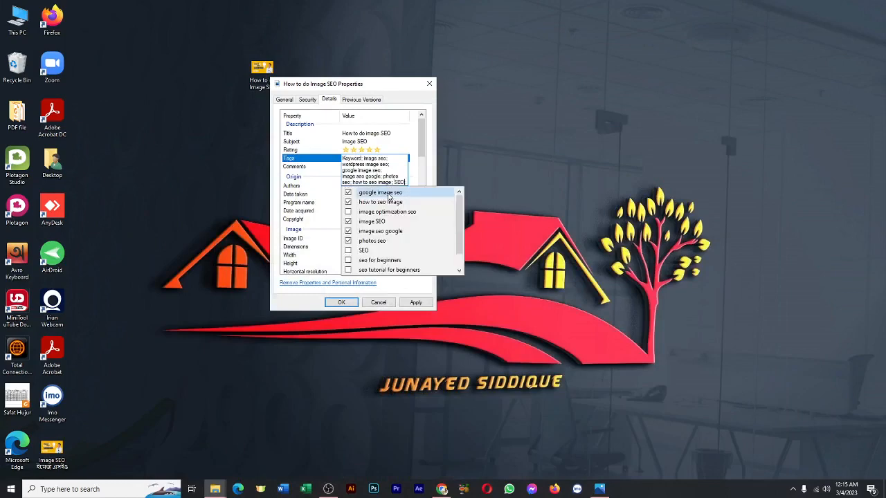
pyautogui.click(408, 181)
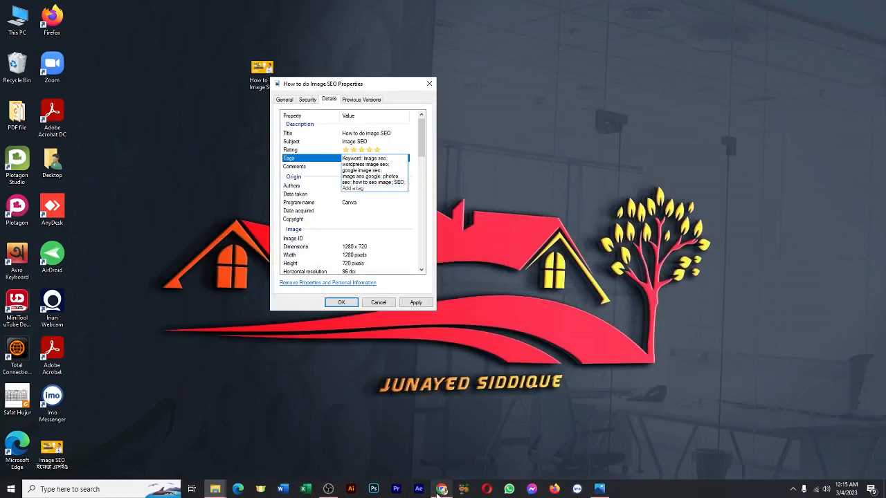
# Copy the lowercase "seo" from the keyword list in Chrome and add it to the image's tags.
pyautogui.click(442, 489)
pyautogui.doubleClick(270, 303)
pyautogui.hotkey('ctrl', 'c')
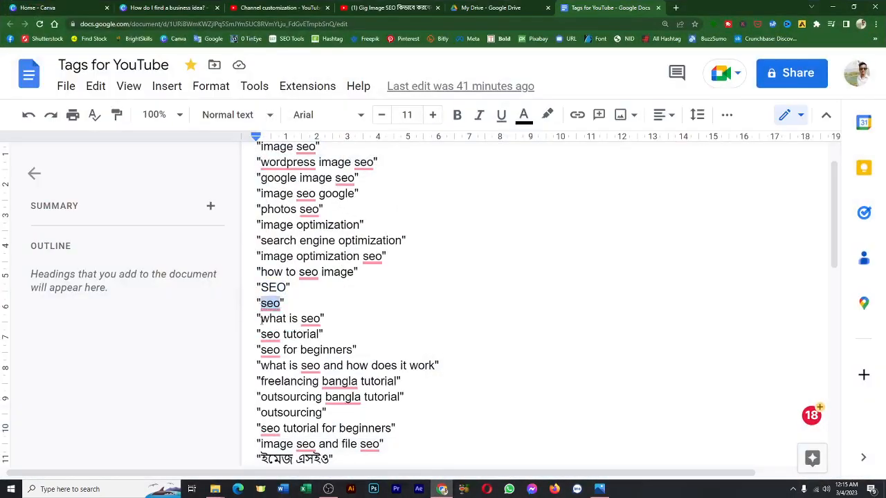
pyautogui.click(441, 489)
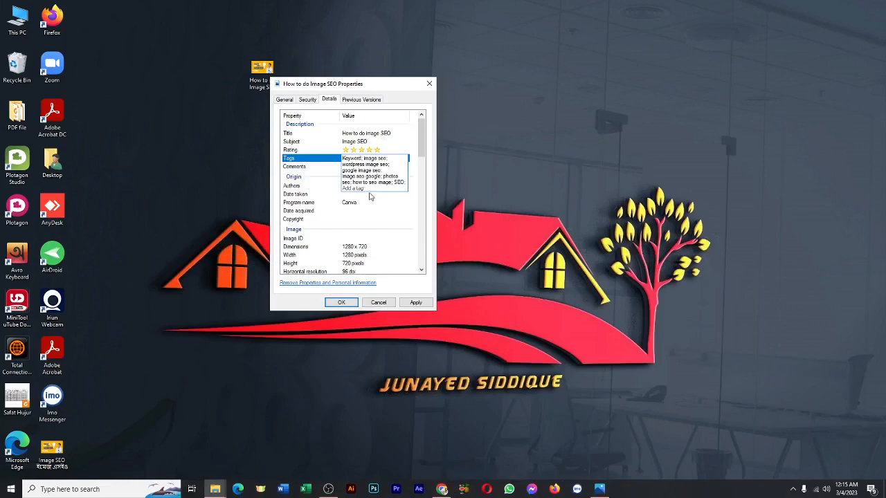
pyautogui.click(358, 189)
pyautogui.hotkey('ctrl', 'v')
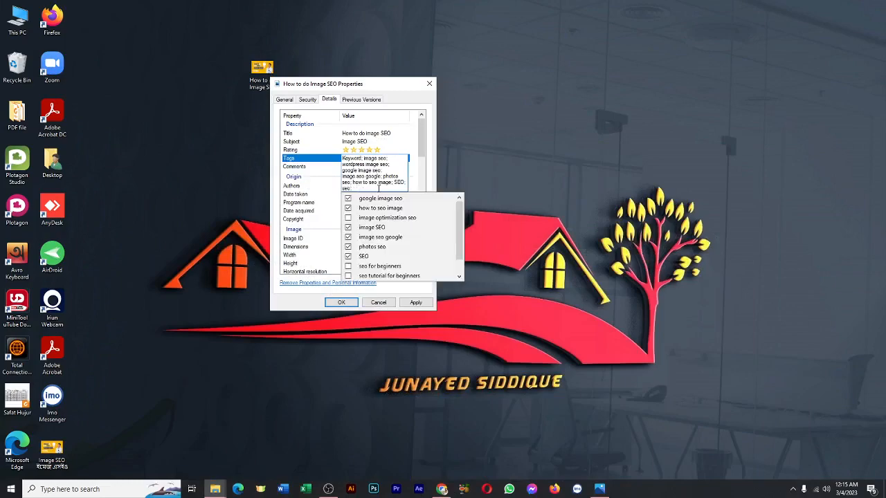
pyautogui.press('Return')
# Copy "what is seo" from the keyword list in Chrome and add it as the image's next tag.
pyautogui.click(441, 489)
pyautogui.moveTo(266, 332)
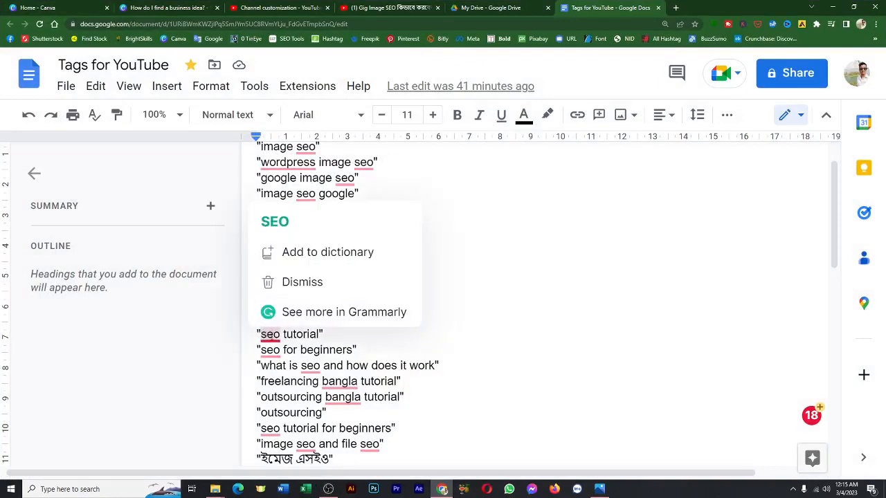
pyautogui.moveTo(320, 318); pyautogui.dragTo(263, 320)
pyautogui.hotkey('ctrl', 'c')
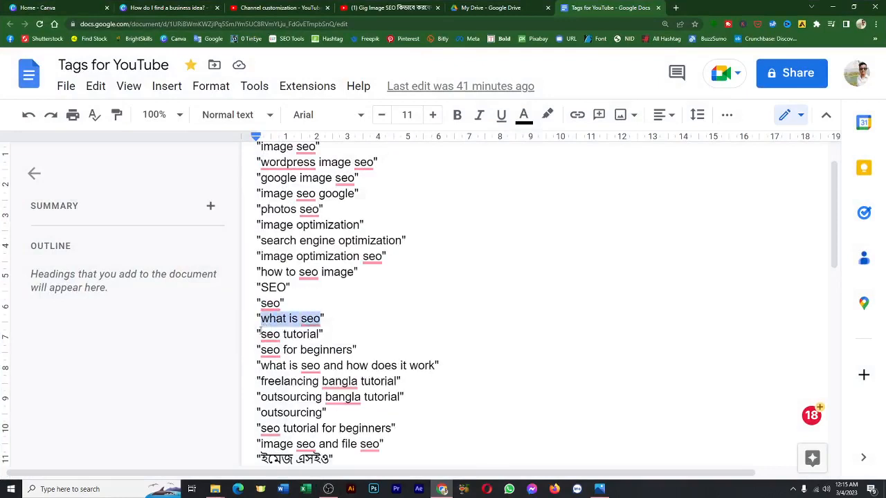
pyautogui.click(442, 488)
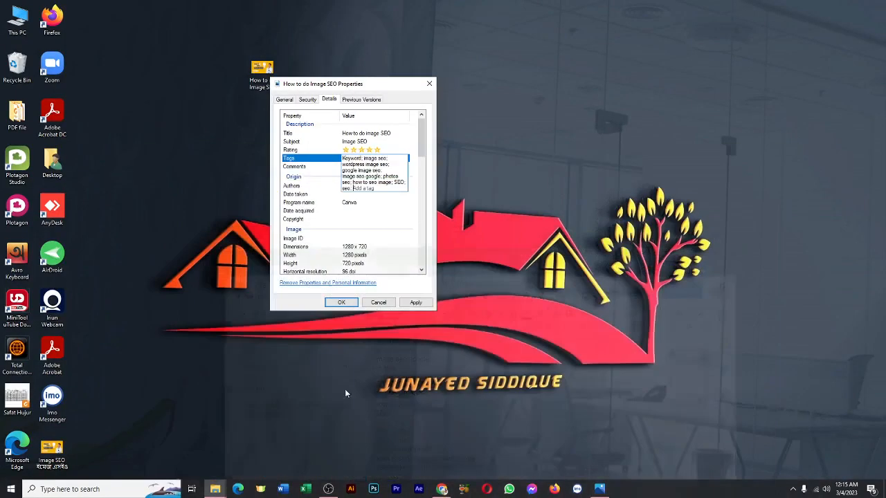
pyautogui.hotkey('ctrl', 'v')
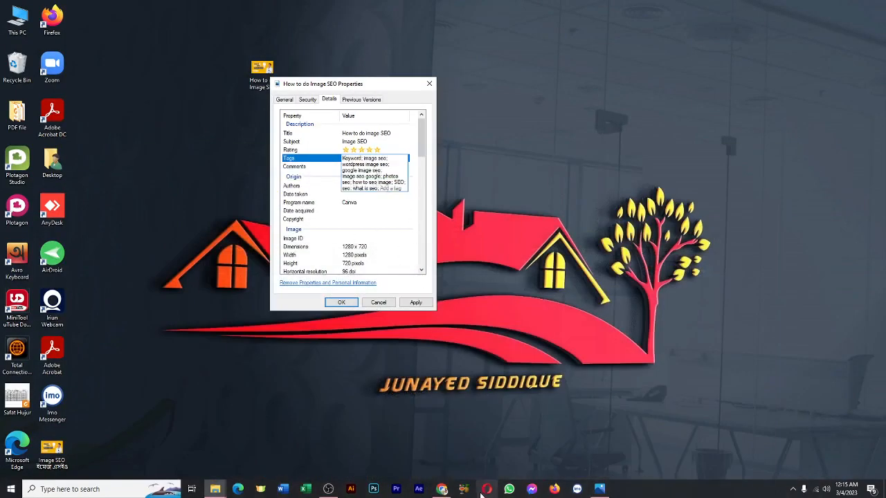
# Copy "seo for beginners" from the keyword list in Chrome and add it after the image's existing tags.
pyautogui.click(443, 488)
pyautogui.scroll(-1, 415, 304)
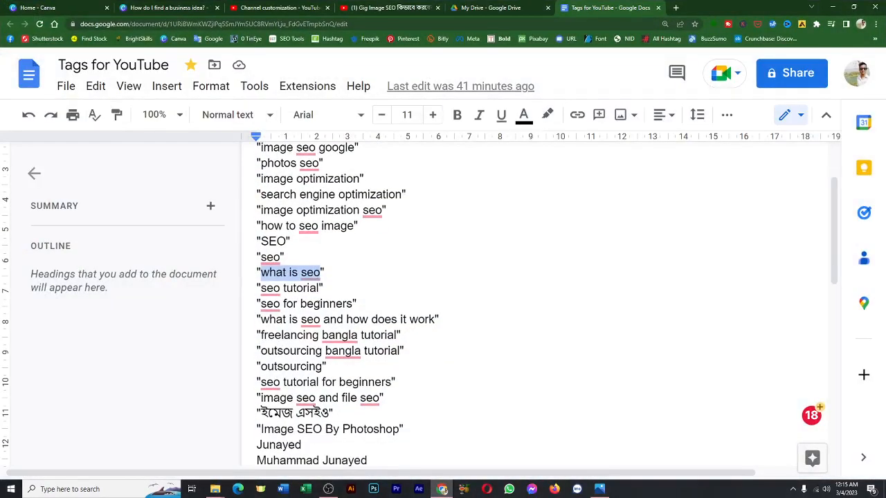
pyautogui.click(324, 290)
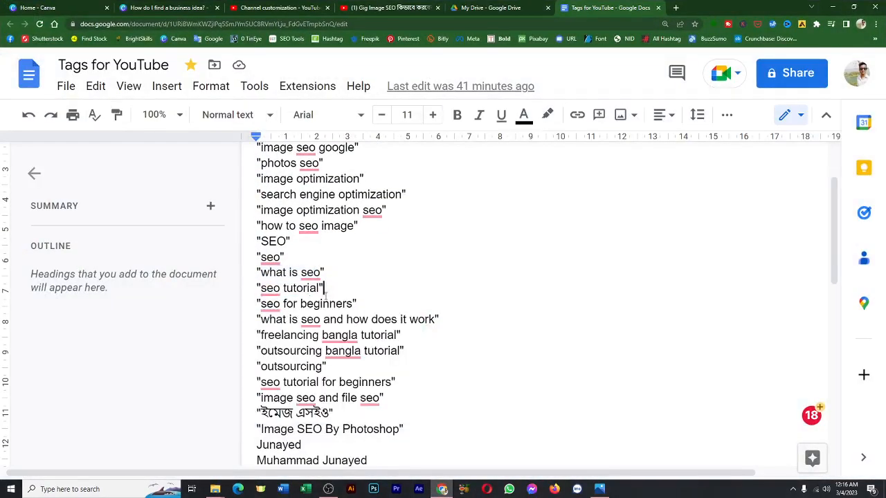
pyautogui.moveTo(261, 304); pyautogui.dragTo(353, 305)
pyautogui.hotkey('ctrl', 'c')
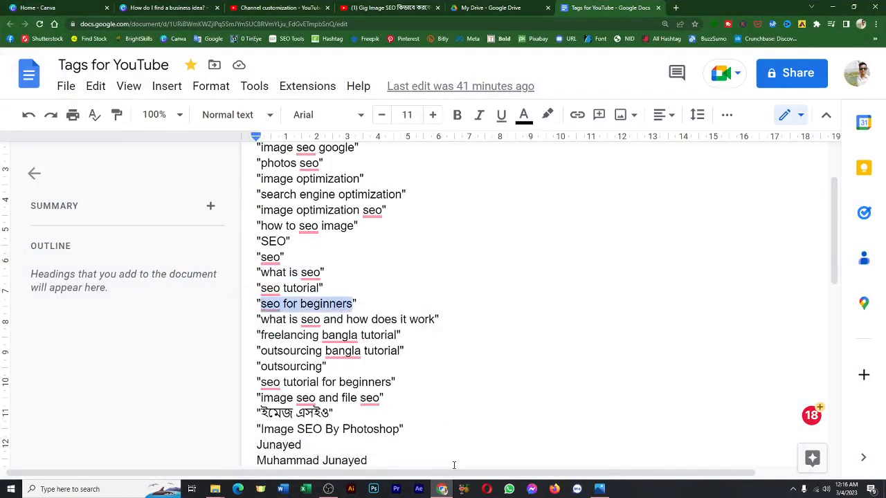
pyautogui.click(445, 489)
pyautogui.click(379, 188)
pyautogui.write(';')
pyautogui.hotkey('ctrl', 'v')
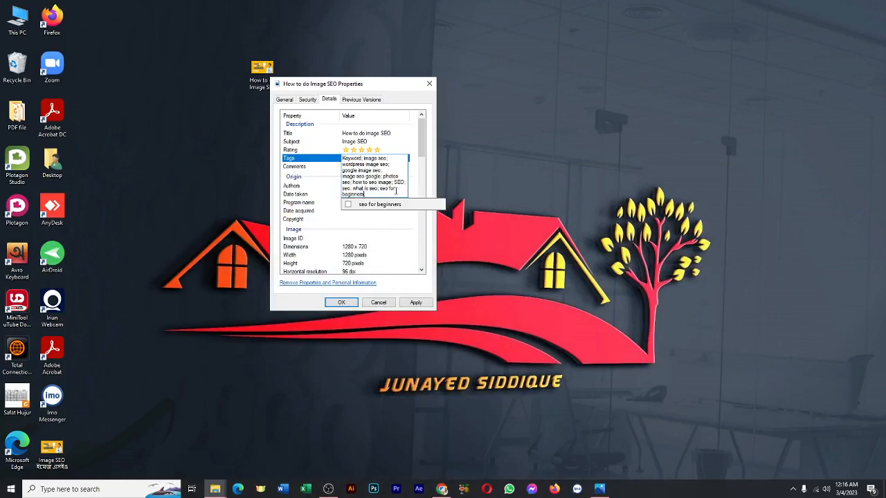
# Copy "outsourcing" from the keyword list in Chrome and add it as the image's next tag.
pyautogui.click(443, 489)
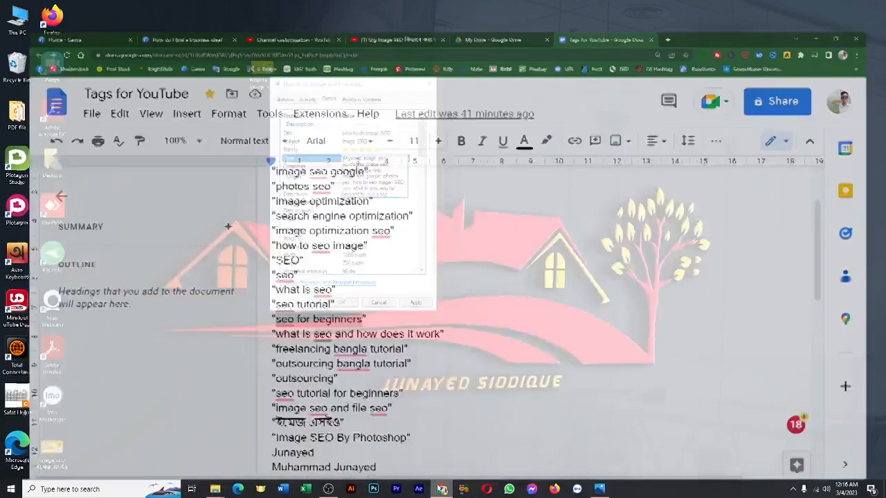
pyautogui.scroll(-1, 322, 393)
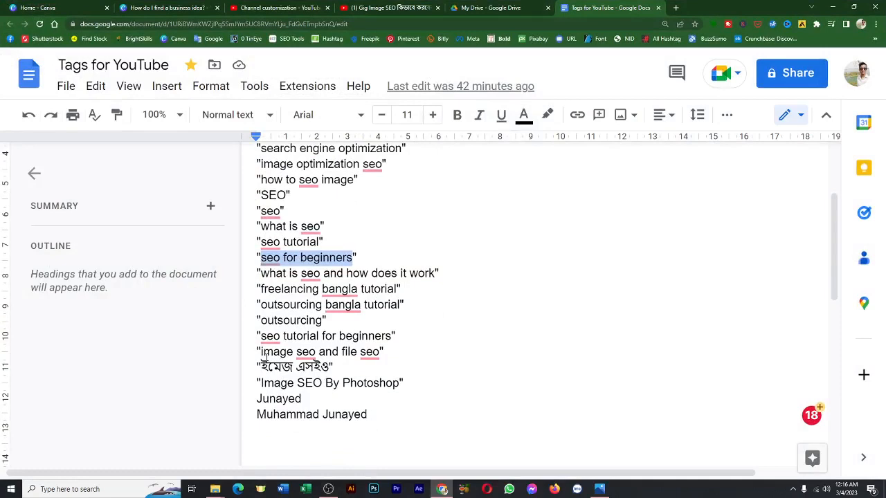
pyautogui.click(261, 336)
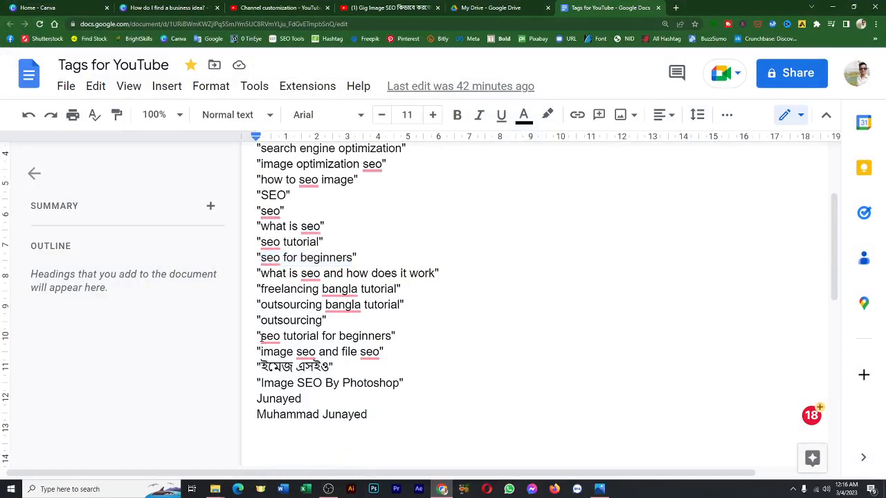
pyautogui.moveTo(323, 320); pyautogui.dragTo(262, 321)
pyautogui.hotkey('ctrl', 'c')
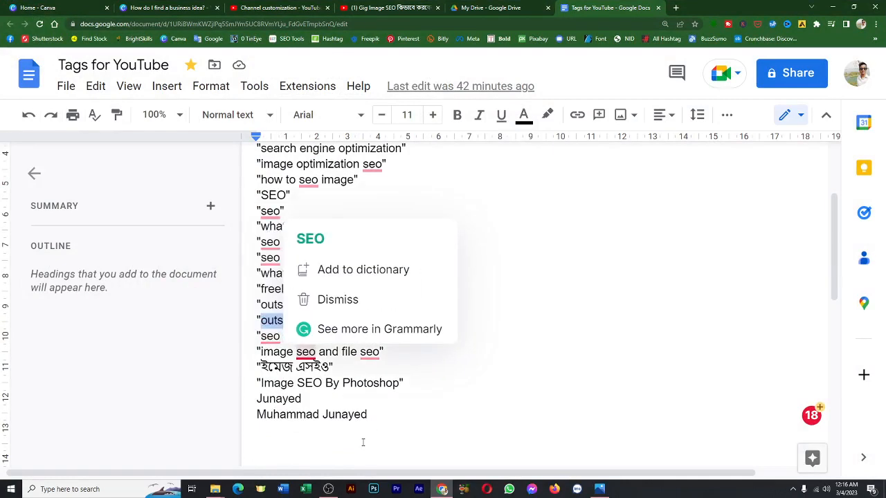
pyautogui.click(442, 490)
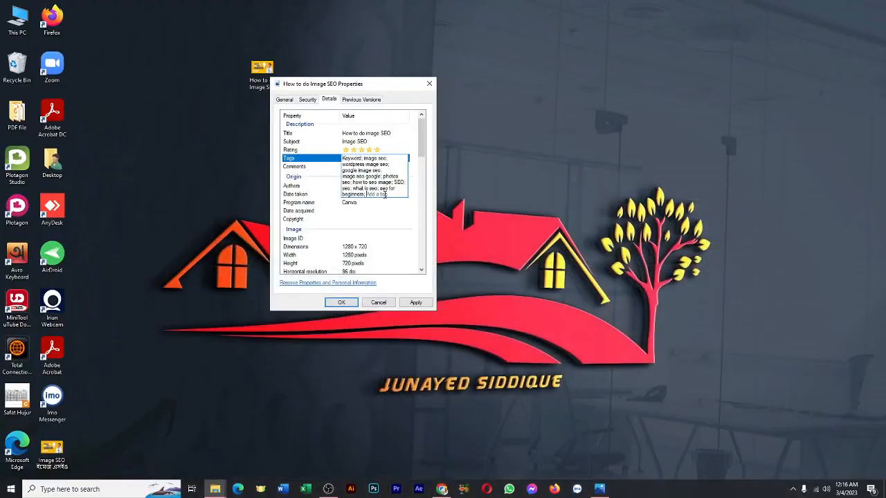
pyautogui.hotkey('ctrl', 'v')
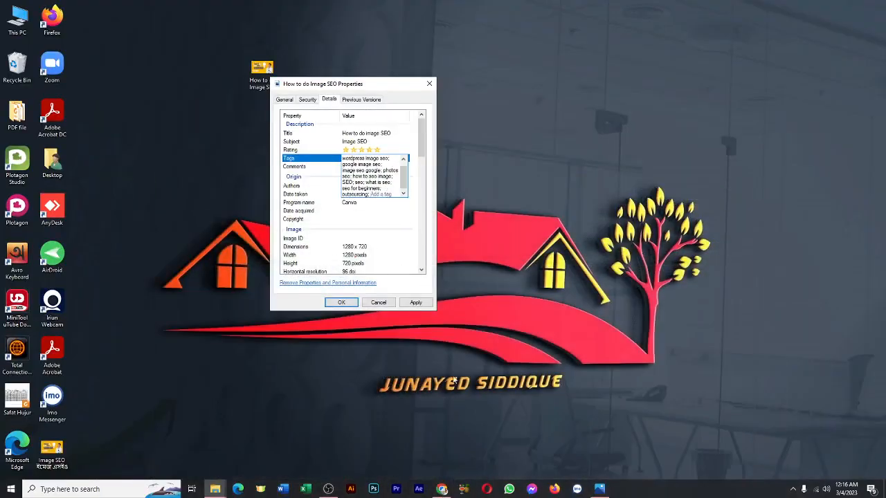
# Copy the Bengali keyword "ইমেজ এসইও" from the list in Chrome and add it to the image's tags.
pyautogui.click(442, 490)
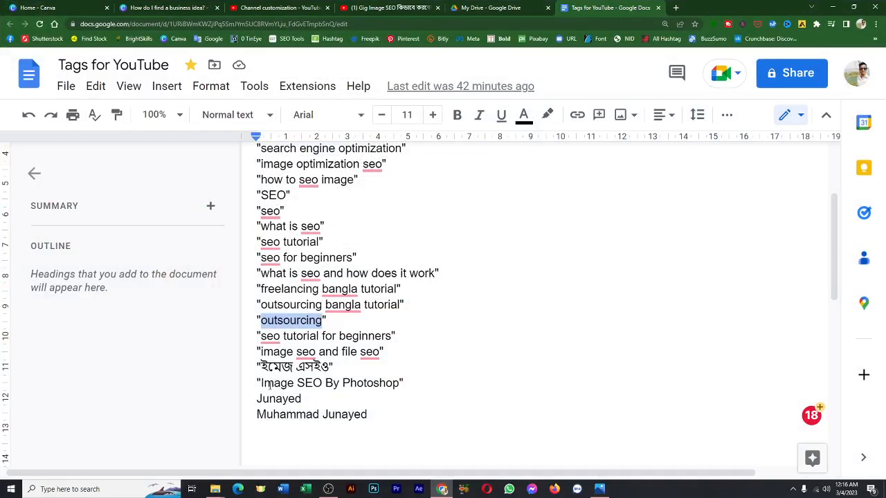
pyautogui.moveTo(261, 366); pyautogui.dragTo(329, 368)
pyautogui.hotkey('ctrl', 'c')
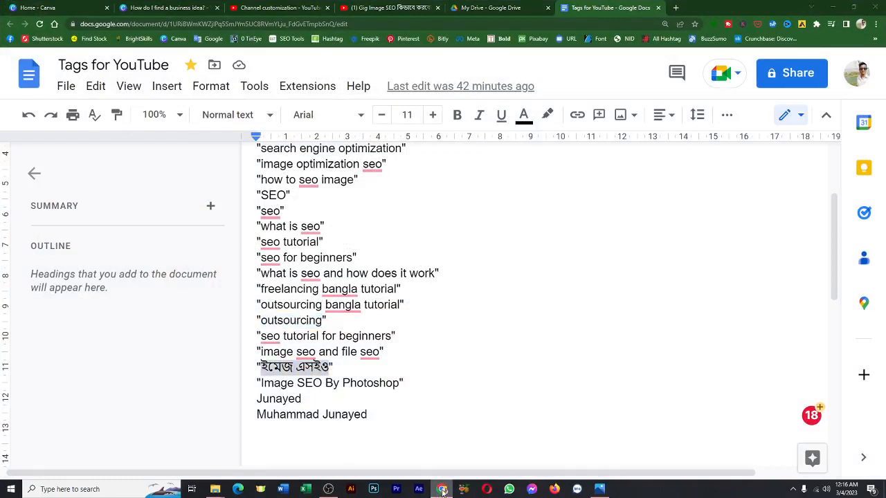
pyautogui.click(442, 489)
pyautogui.hotkey('ctrl', 'v')
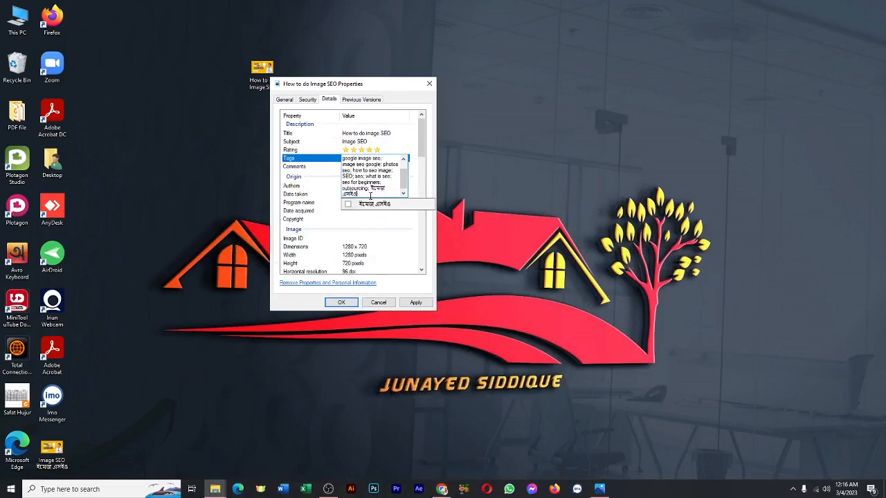
# Copy the single-word personal name below "Image SEO By Photoshop" from the list in Chrome and add it to the image's tags.
pyautogui.click(442, 489)
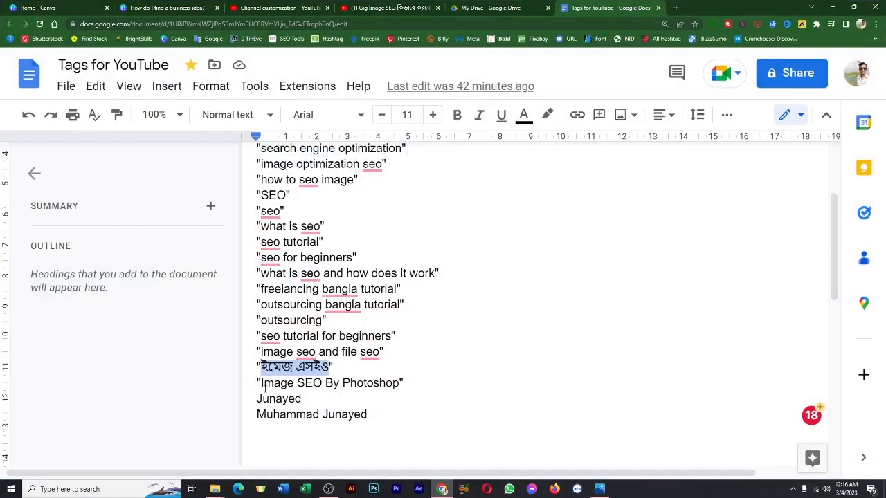
pyautogui.moveTo(257, 398); pyautogui.dragTo(315, 400)
pyautogui.hotkey('ctrl', 'c')
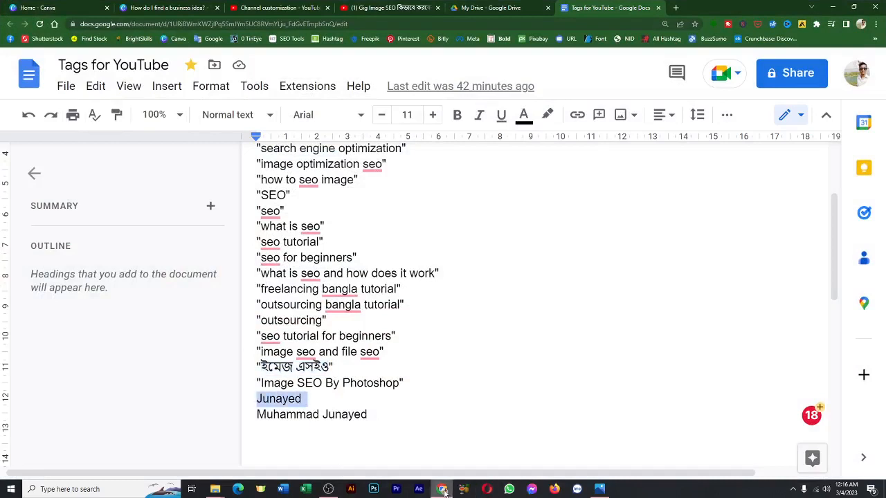
pyautogui.click(442, 489)
pyautogui.hotkey('ctrl', 'v')
# Copy the full personal name on the last line of Chrome's keyword list, add it as an image tag, and return to the list.
pyautogui.click(442, 490)
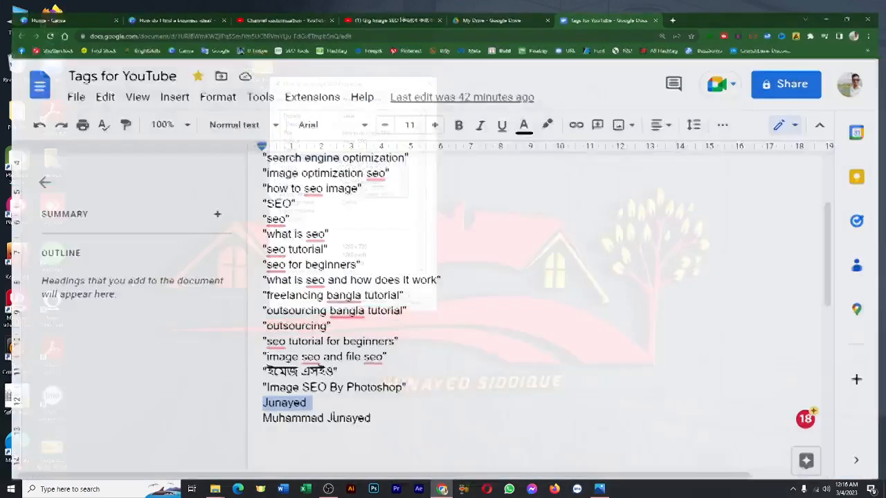
pyautogui.moveTo(257, 414); pyautogui.dragTo(376, 417)
pyautogui.hotkey('ctrl', 'c')
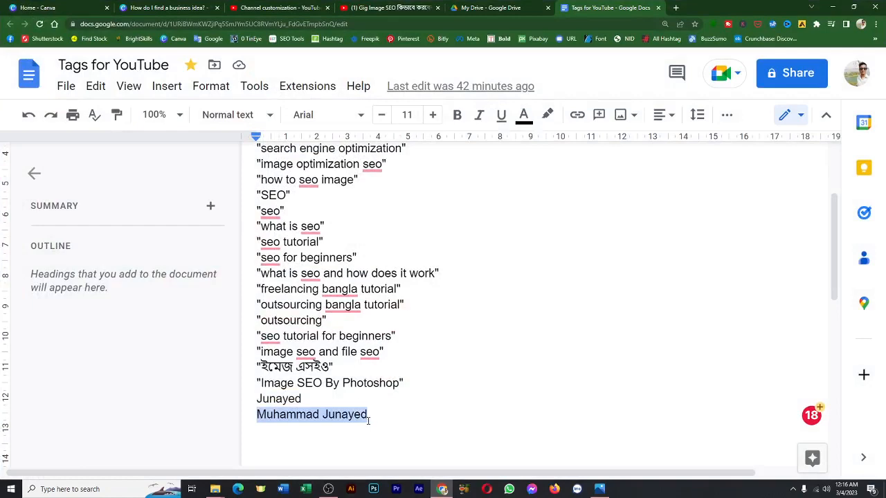
pyautogui.click(442, 490)
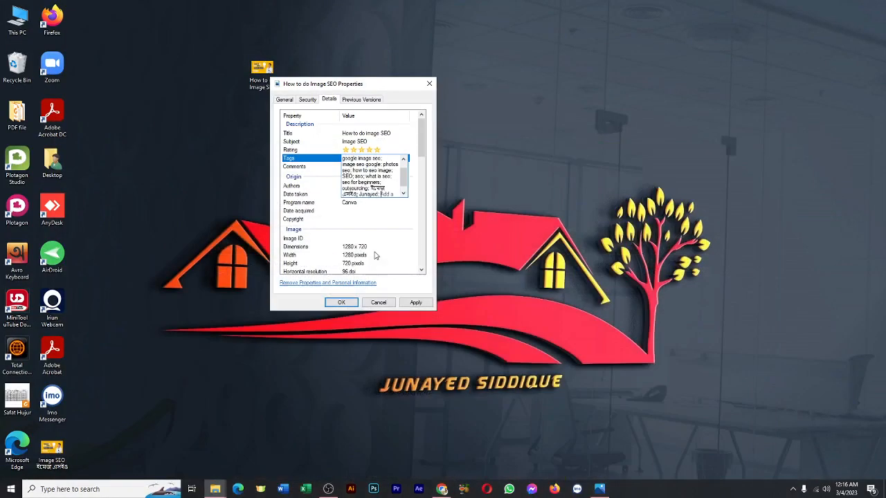
pyautogui.click(386, 194)
pyautogui.hotkey('ctrl', 'v')
pyautogui.click(442, 489)
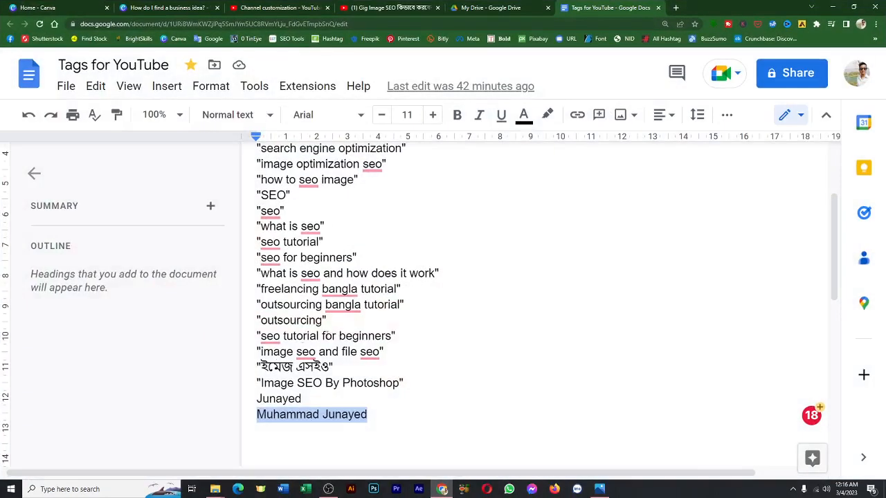
# Copy "image seo and file seo" from the keyword list in Chrome and add it as the image's last tag.
pyautogui.click(264, 354)
pyautogui.moveTo(262, 353); pyautogui.dragTo(381, 355)
pyautogui.hotkey('ctrl', 'c')
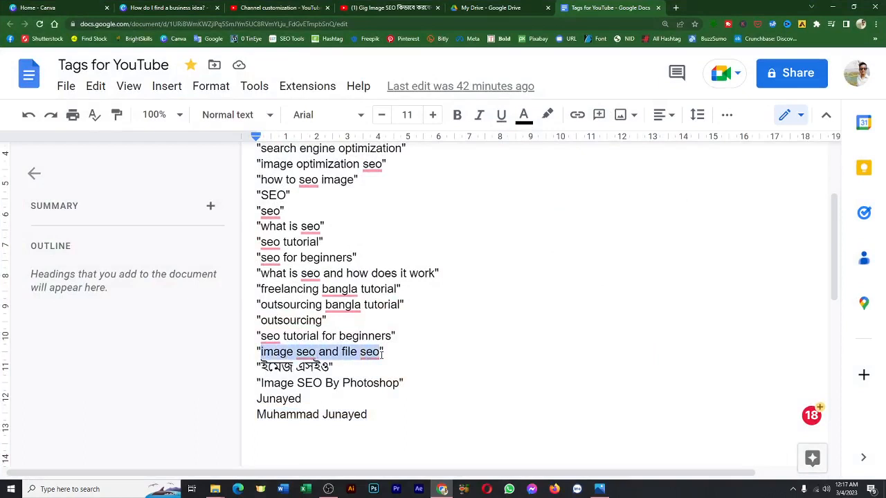
pyautogui.click(441, 489)
pyautogui.hotkey('ctrl', 'v')
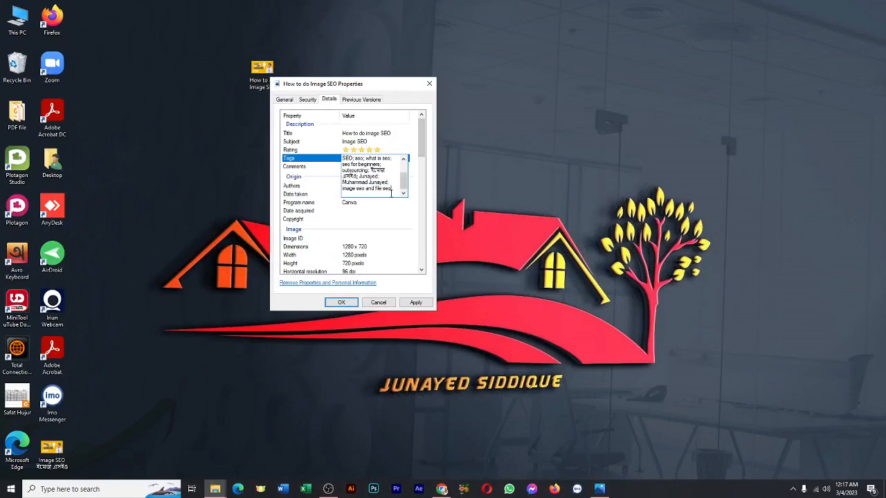
pyautogui.scroll(1, 401, 197)
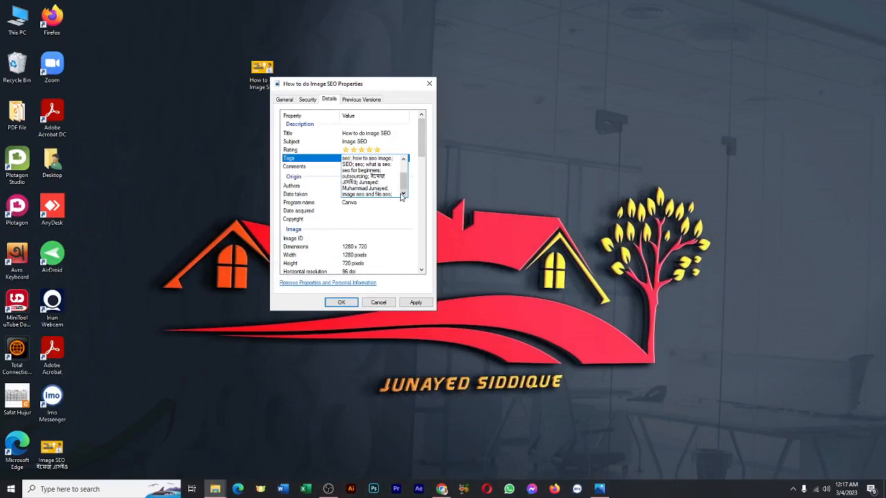
pyautogui.click(399, 204)
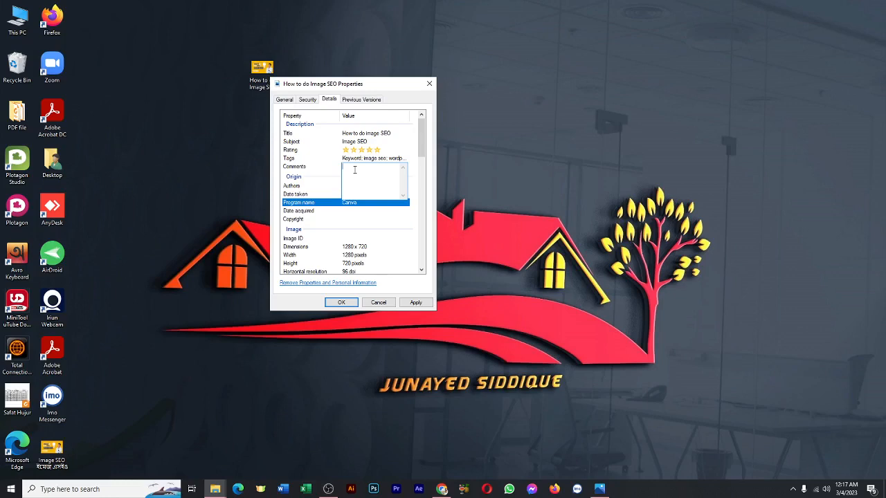
# Enter "Image SEO" as the image's comment.
pyautogui.write('Img')
pyautogui.write('ge SEO')
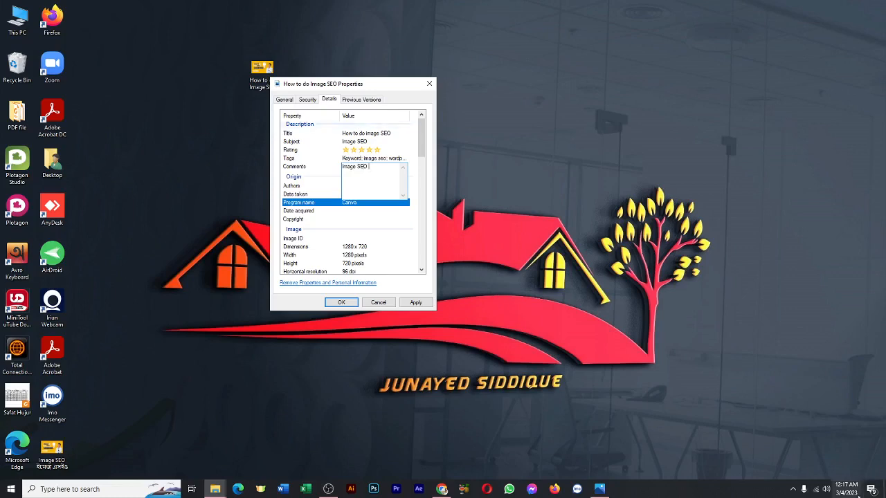
pyautogui.click(333, 186)
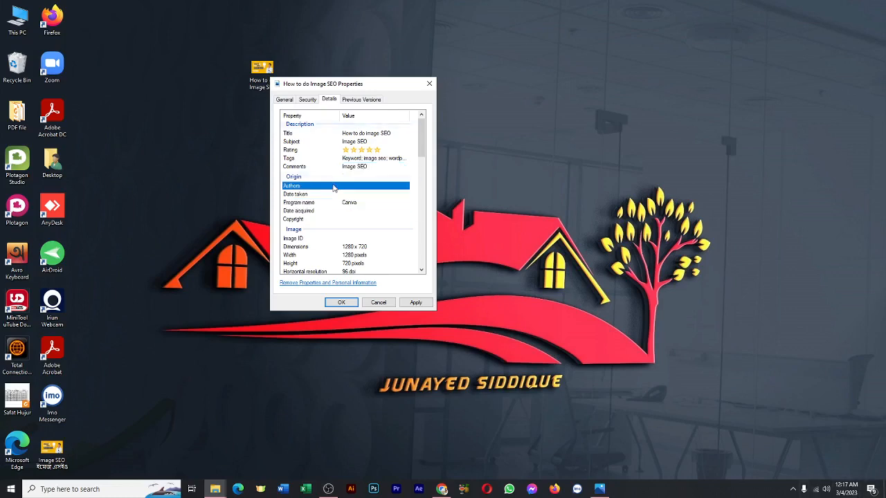
# Enter the creator's full name as the image's first author.
pyautogui.click(369, 185)
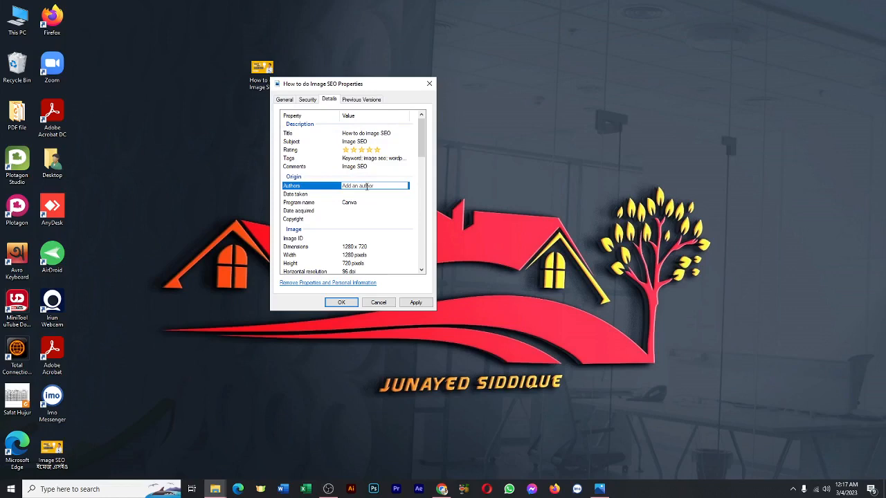
pyautogui.write('Mu')
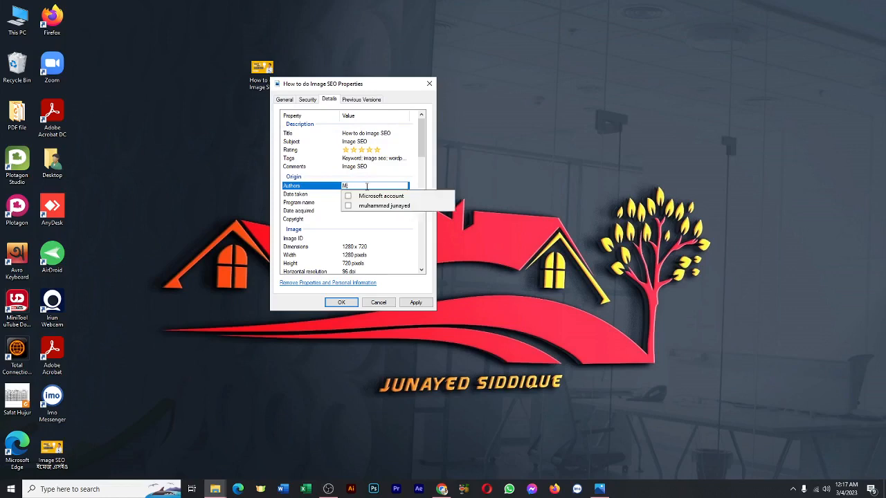
pyautogui.write('hammmd')
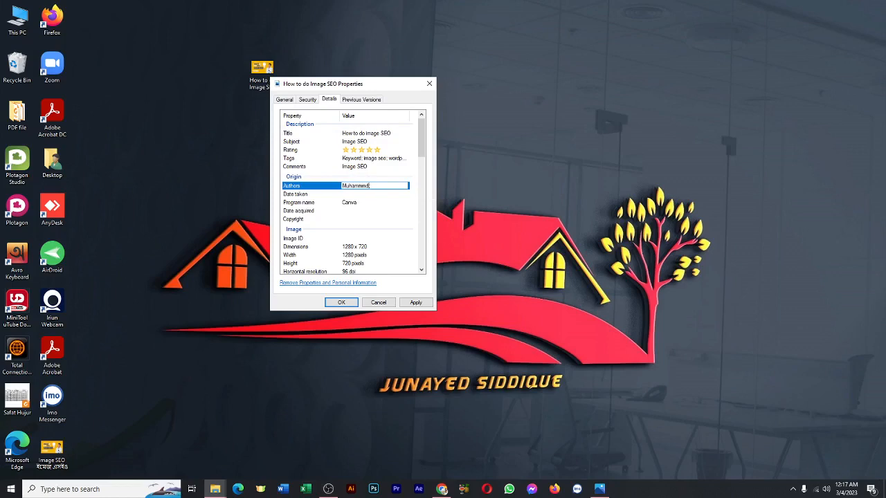
pyautogui.press('BackSpace')
pyautogui.press('BackSpace')
pyautogui.write('ad Juna')
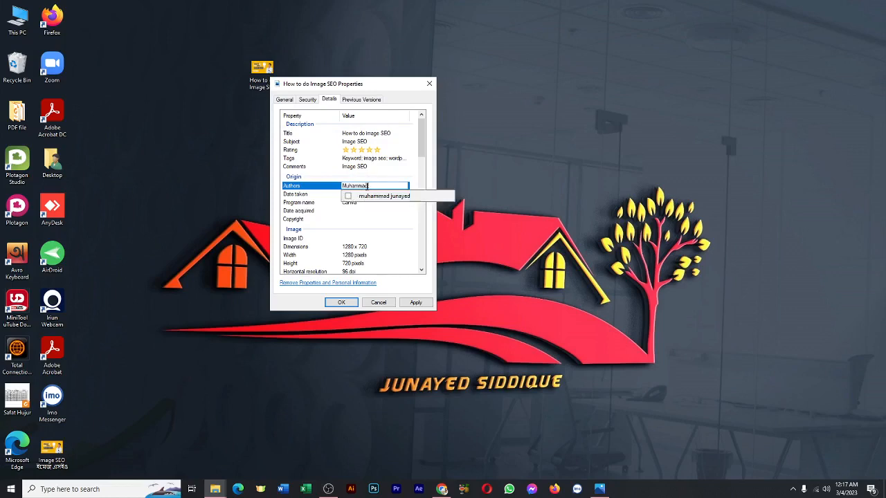
pyautogui.press('BackSpace')
pyautogui.press('BackSpace')
pyautogui.press('BackSpace')
pyautogui.write('unayed;')
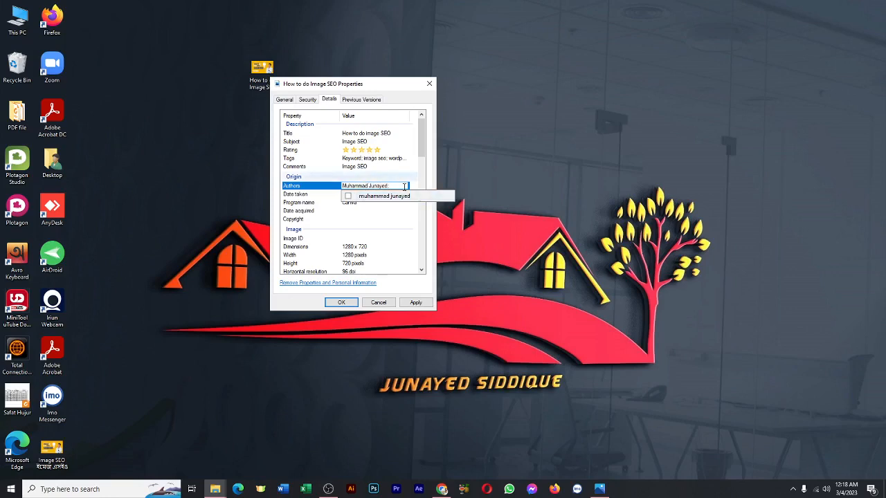
pyautogui.click(402, 187)
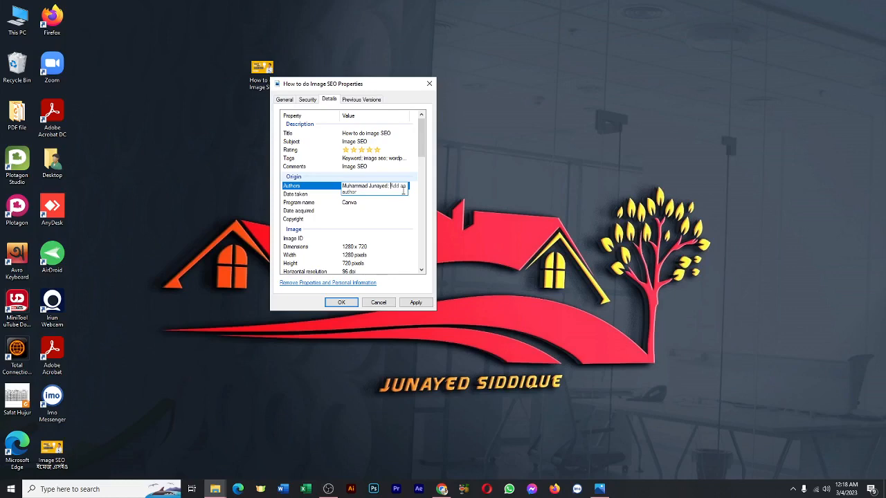
# Add "js Tech" as the image's second author.
pyautogui.write('ja')
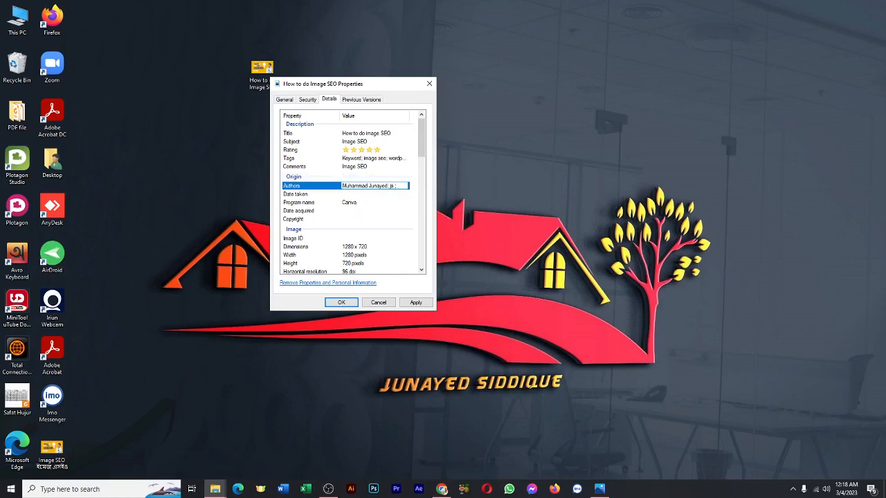
pyautogui.write(' Tech')
pyautogui.click(377, 193)
# Set the image's date taken to 4/3/2023.
pyautogui.click(378, 194)
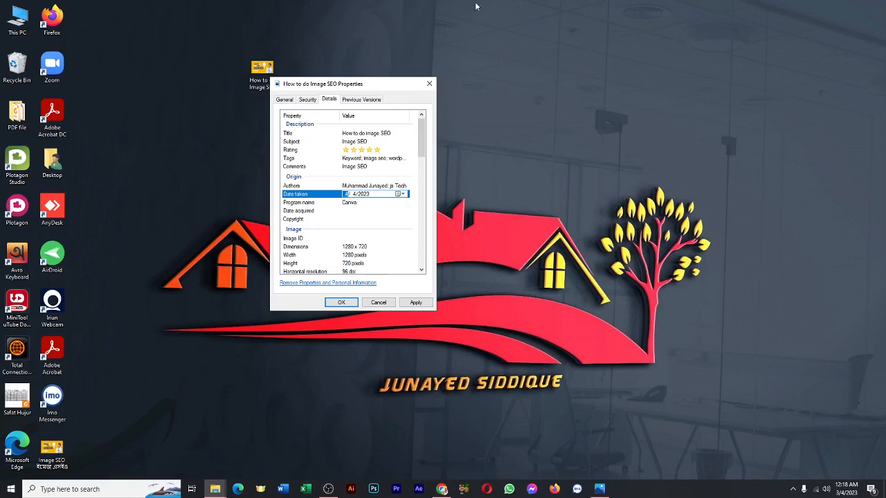
pyautogui.click(356, 194)
pyautogui.click(377, 195)
pyautogui.click(379, 204)
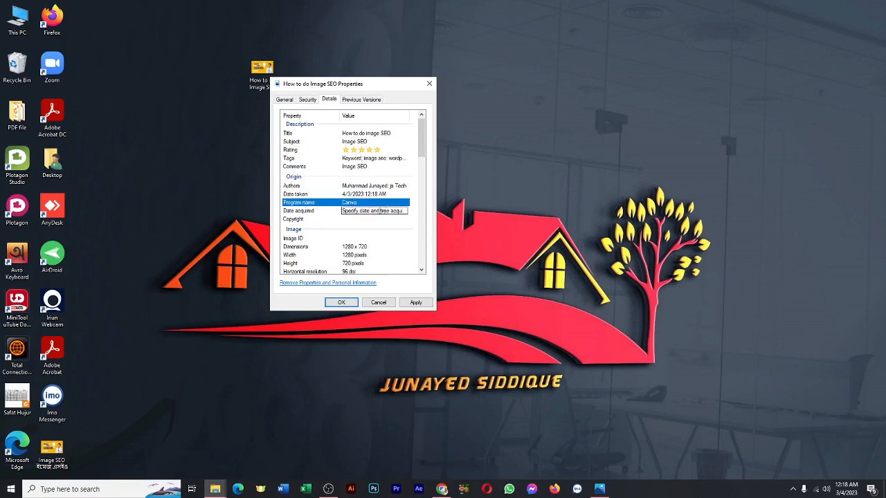
# Fill in the image's copyright as "copyright claimed by" followed by the creator's full name.
pyautogui.click(331, 220)
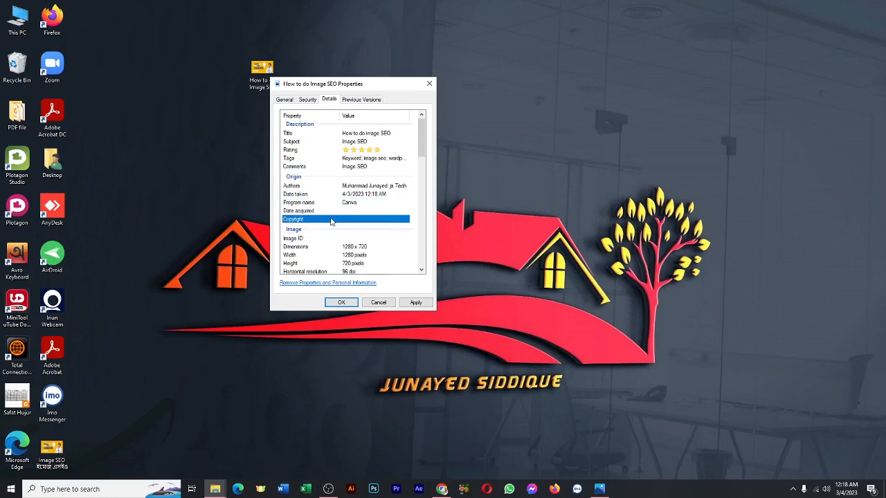
pyautogui.click(351, 219)
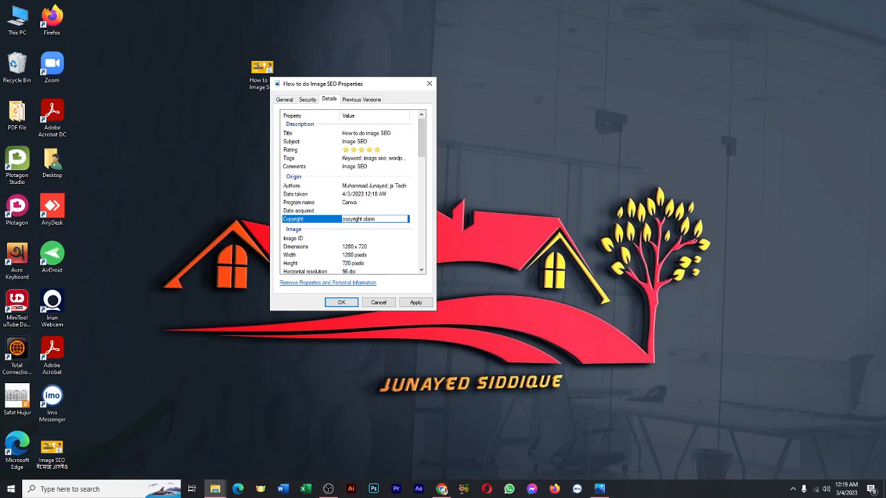
pyautogui.write('by muah')
pyautogui.press('BackSpace')
pyautogui.press('BackSpace')
pyautogui.write('hammad junayed')
pyautogui.press('Return')
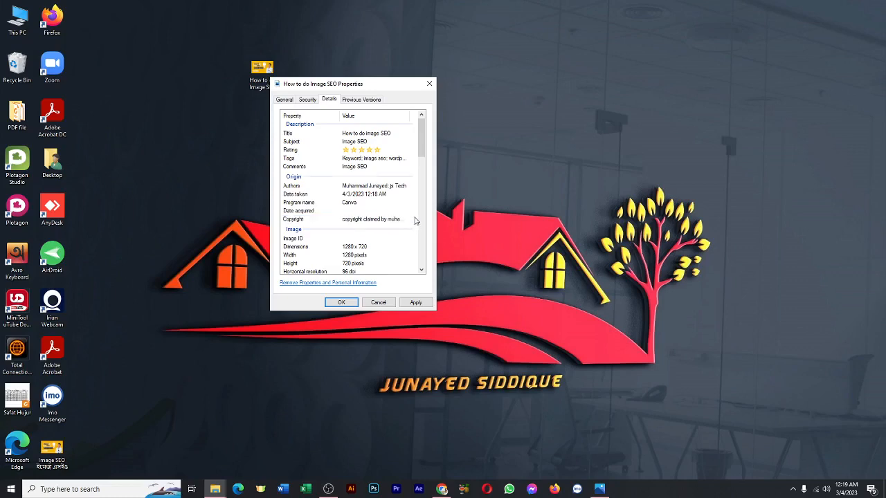
# Review the image's full list of details, from the description and origin values to the camera, advanced photo and file sections.
pyautogui.scroll(-1, 416, 222)
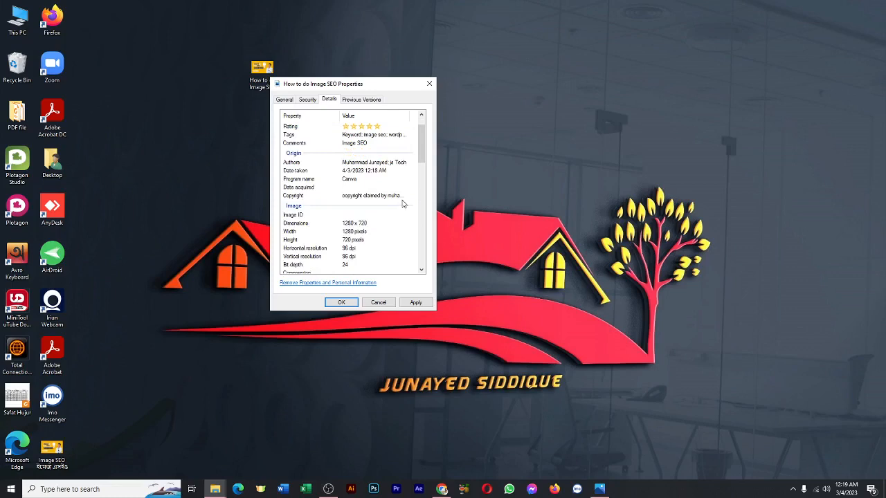
pyautogui.scroll(-2, 403, 204)
pyautogui.scroll(-7, 404, 203)
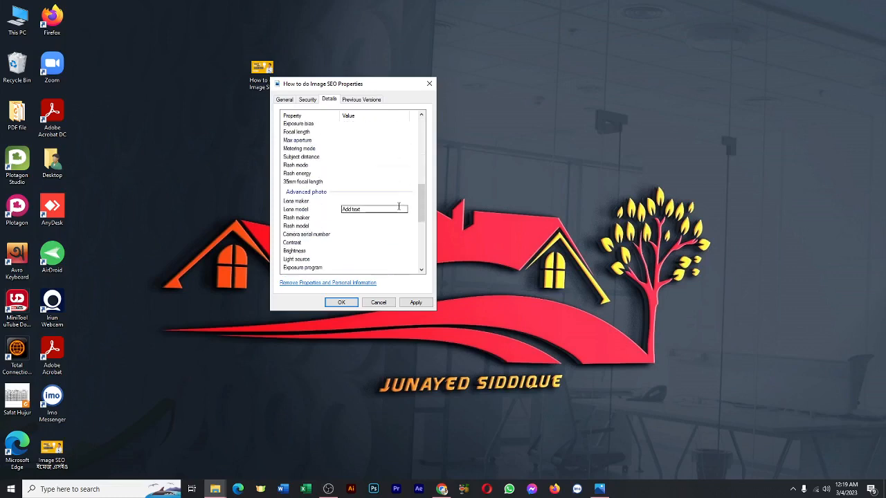
pyautogui.scroll(-6, 398, 211)
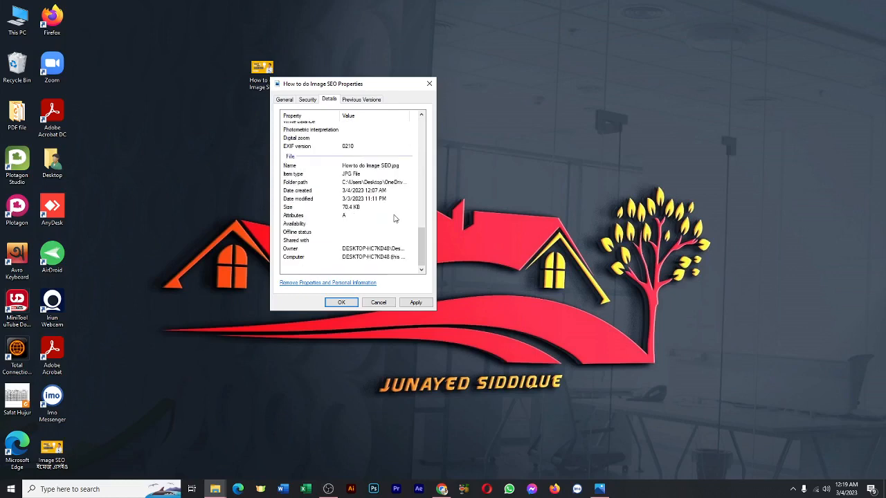
pyautogui.scroll(8, 394, 219)
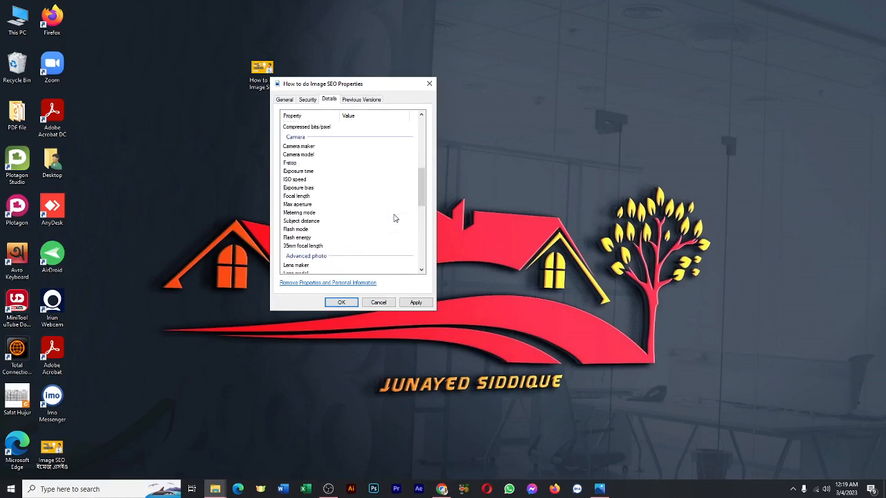
pyautogui.scroll(4, 394, 219)
pyautogui.scroll(4, 394, 220)
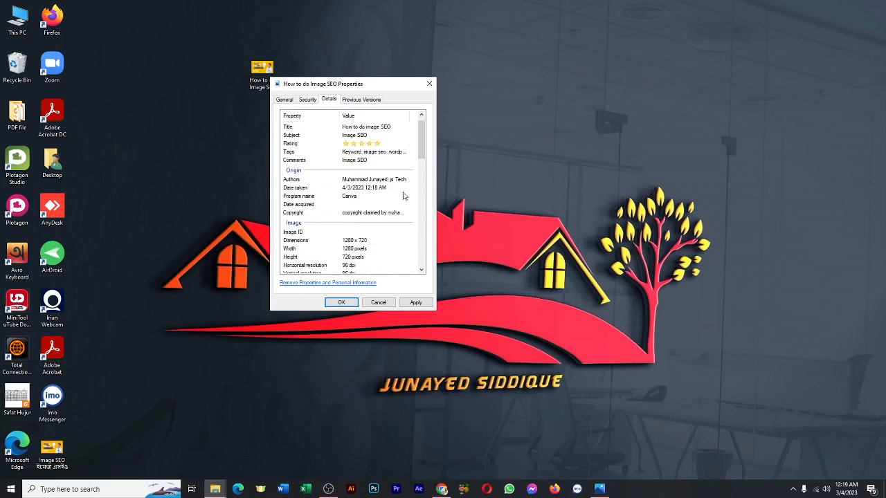
pyautogui.click(396, 160)
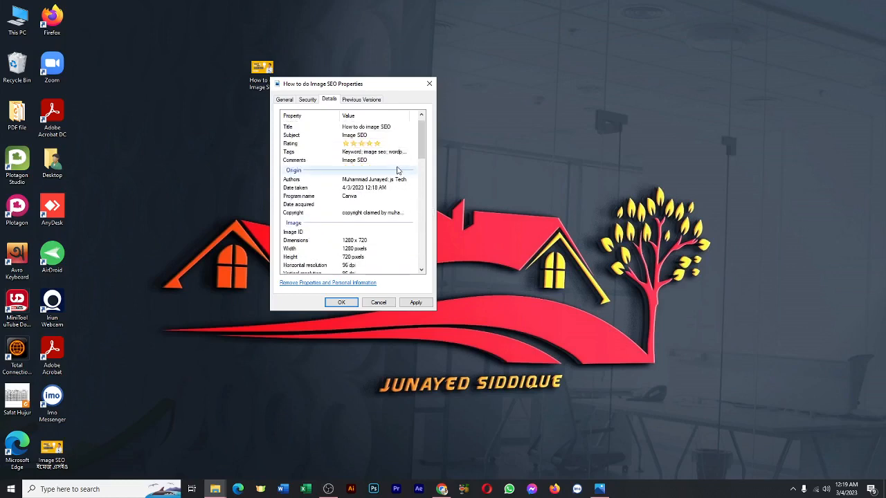
pyautogui.scroll(1, 398, 174)
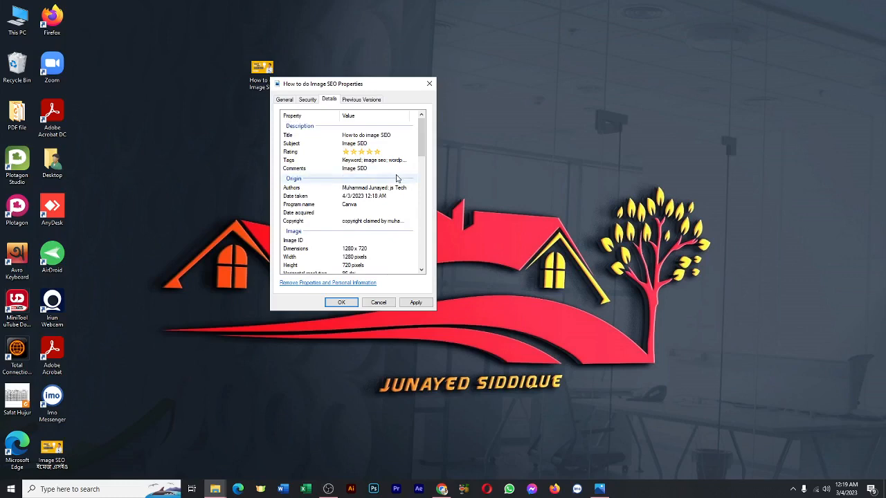
pyautogui.scroll(-10, 398, 178)
# Apply the edited image details and close the file's properties.
pyautogui.click(395, 182)
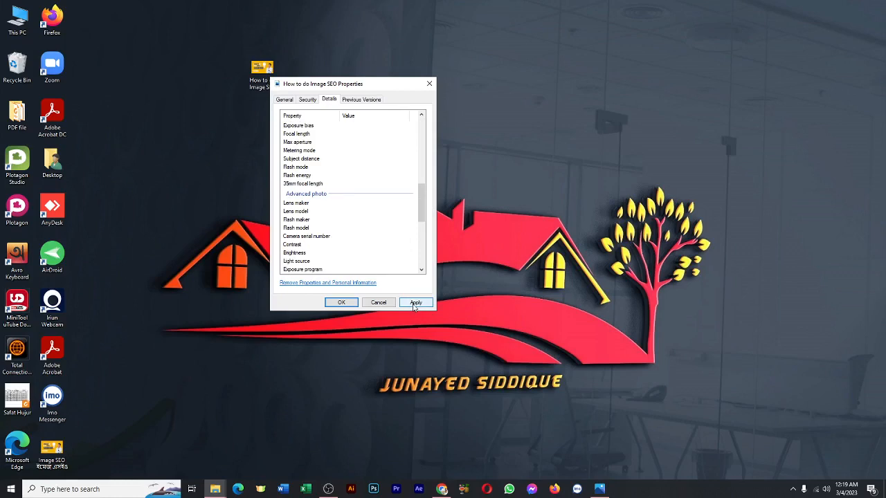
pyautogui.click(414, 304)
pyautogui.click(342, 303)
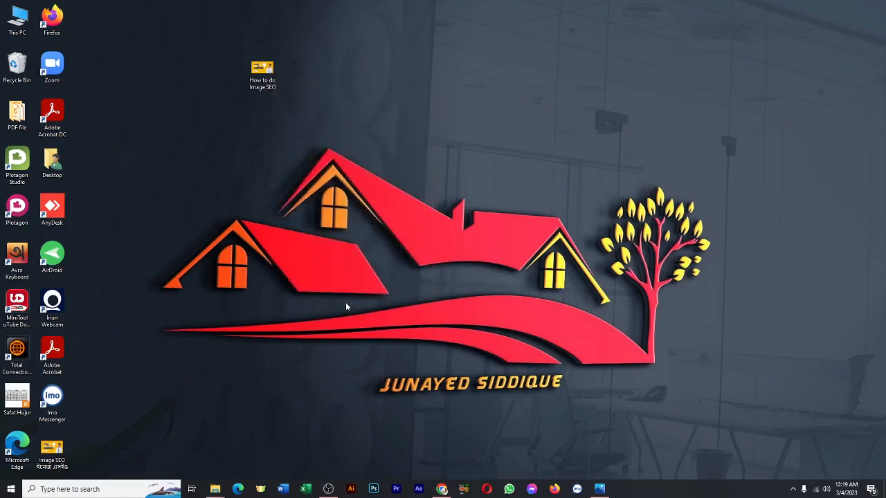
# Reopen the details in the properties of the "How to do Image SEO" file, check the saved values, and close without changes.
pyautogui.rightClick(267, 82)
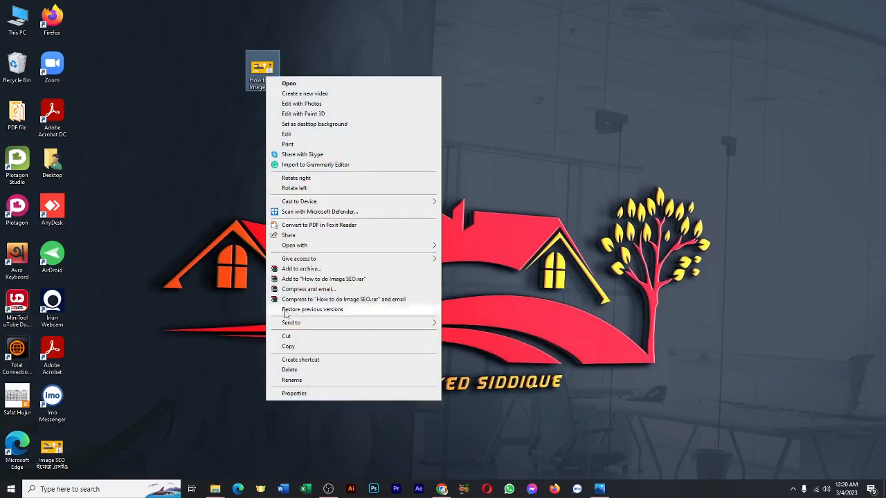
pyautogui.click(302, 393)
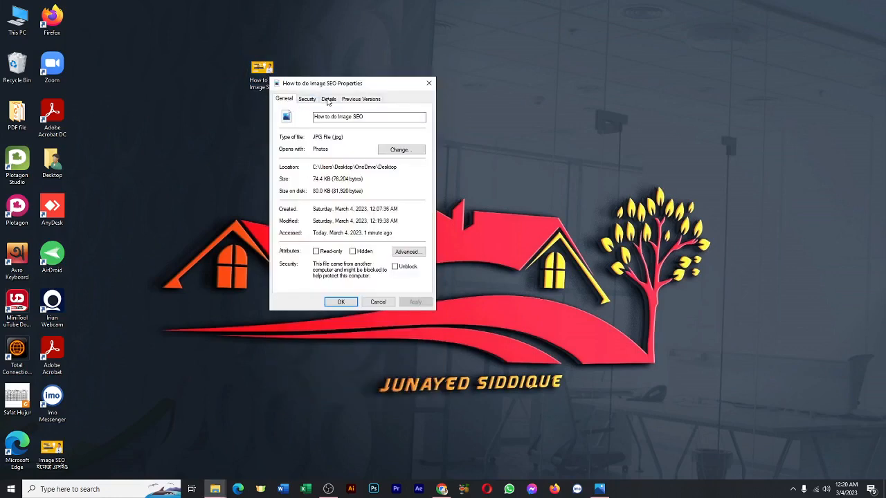
pyautogui.click(327, 100)
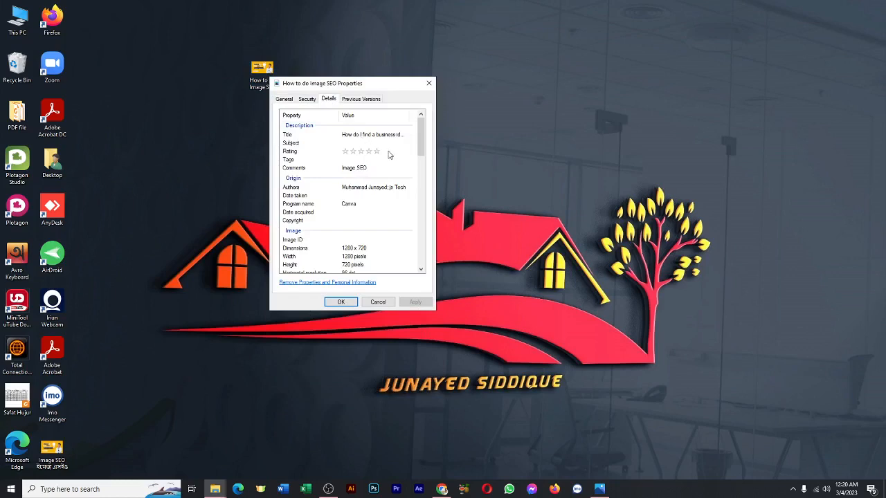
pyautogui.scroll(-3, 388, 155)
pyautogui.scroll(3, 388, 155)
pyautogui.scroll(-5, 389, 180)
pyautogui.scroll(-10, 388, 183)
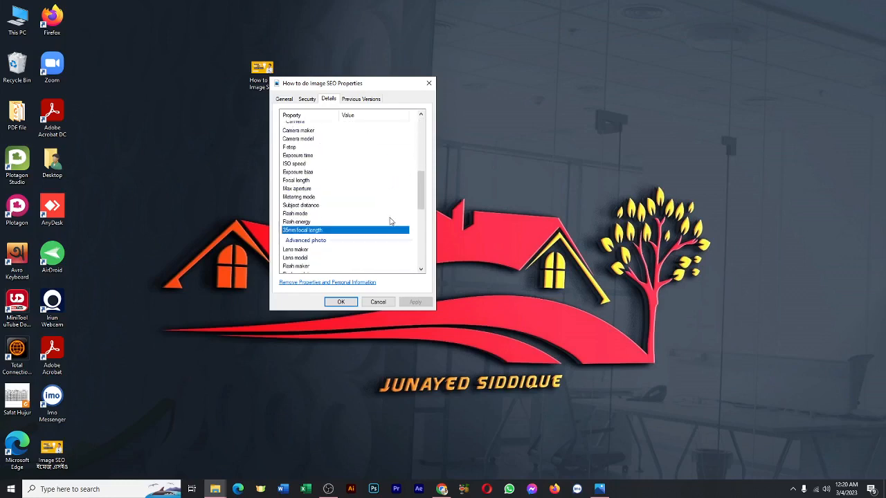
pyautogui.scroll(15, 384, 244)
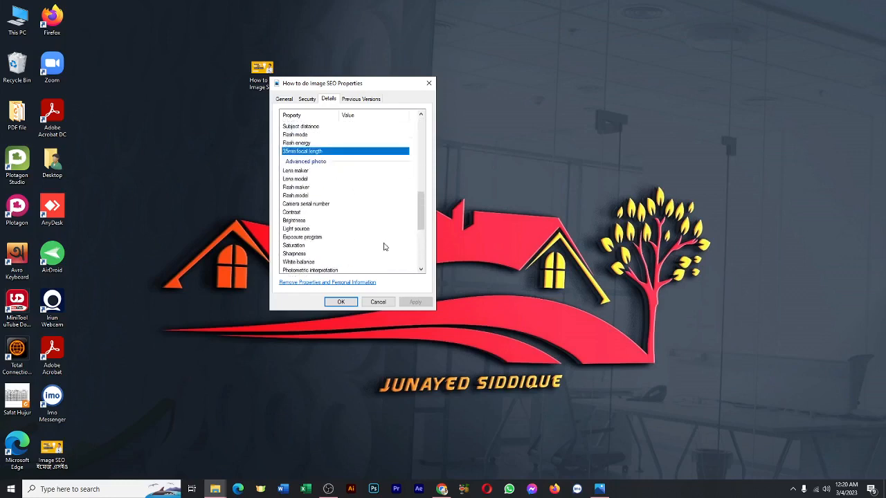
pyautogui.click(374, 303)
pyautogui.click(332, 489)
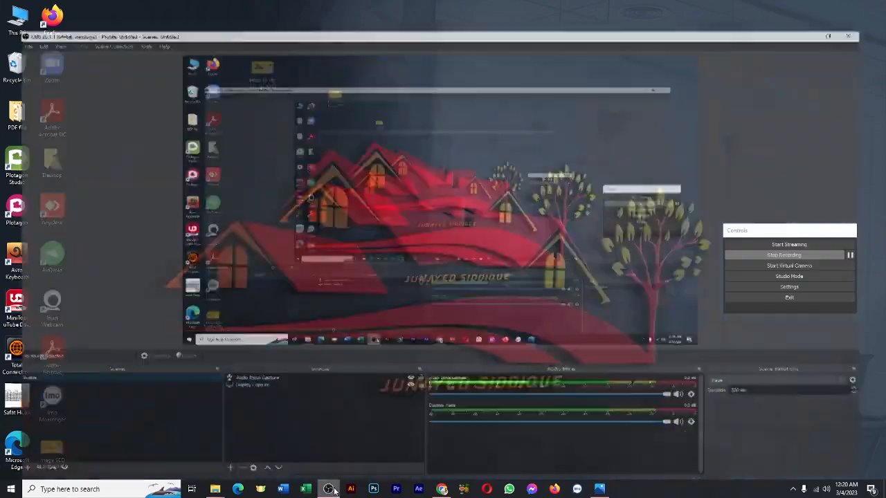